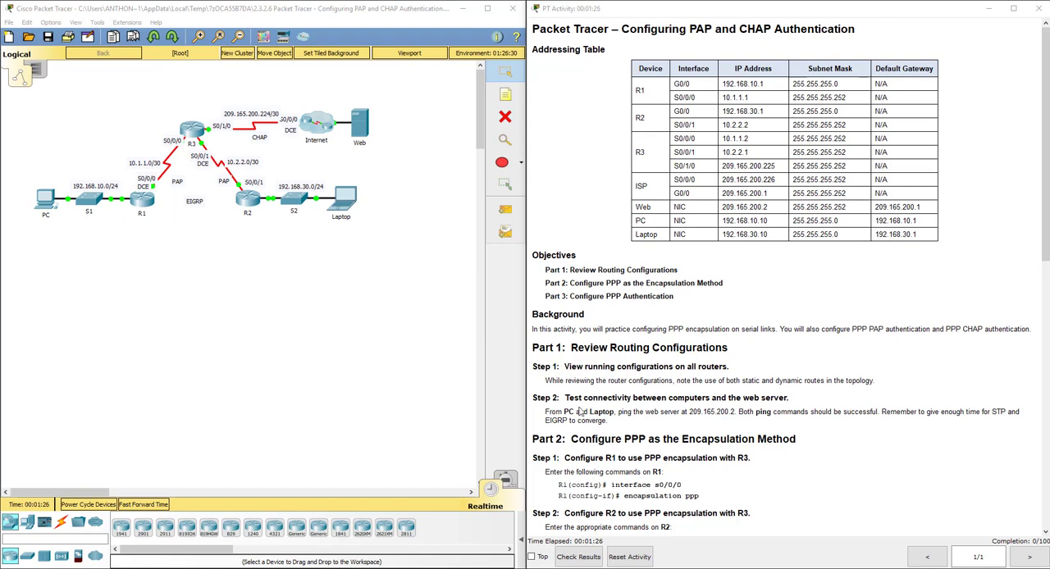
Open router R1's command line and enter global configuration mode.
{"action": "scroll", "coordinate": [590, 393], "scroll_direction": "down", "scroll_amount": 3}
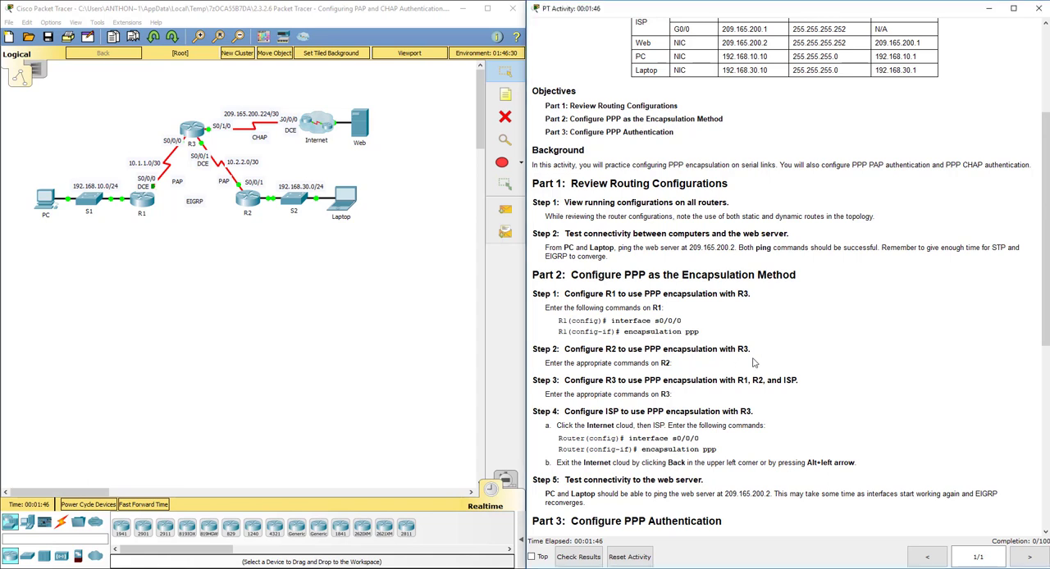
{"action": "scroll", "coordinate": [754, 362], "scroll_direction": "down", "scroll_amount": 5}
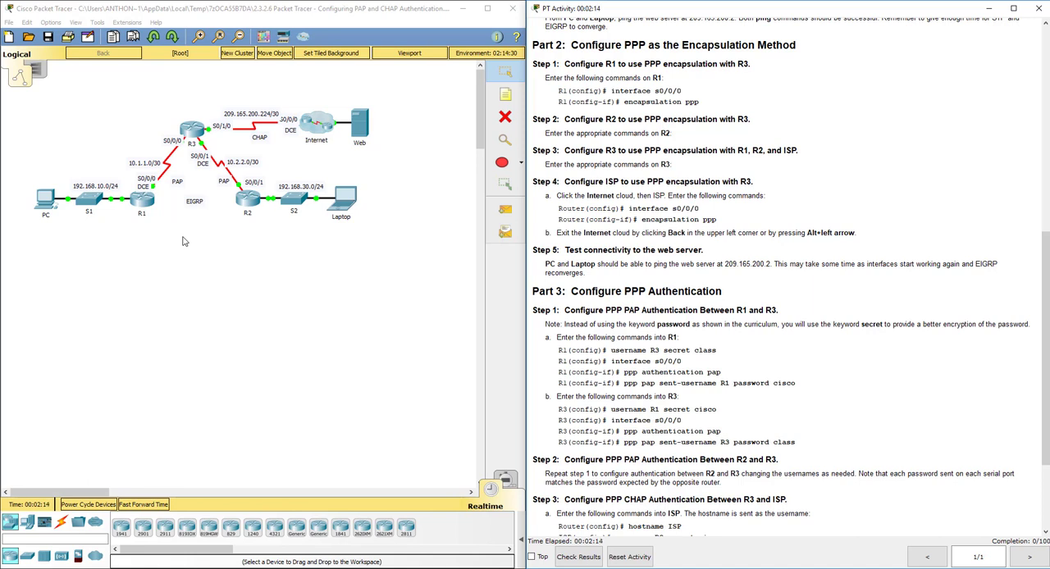
{"action": "left_click", "coordinate": [145, 200]}
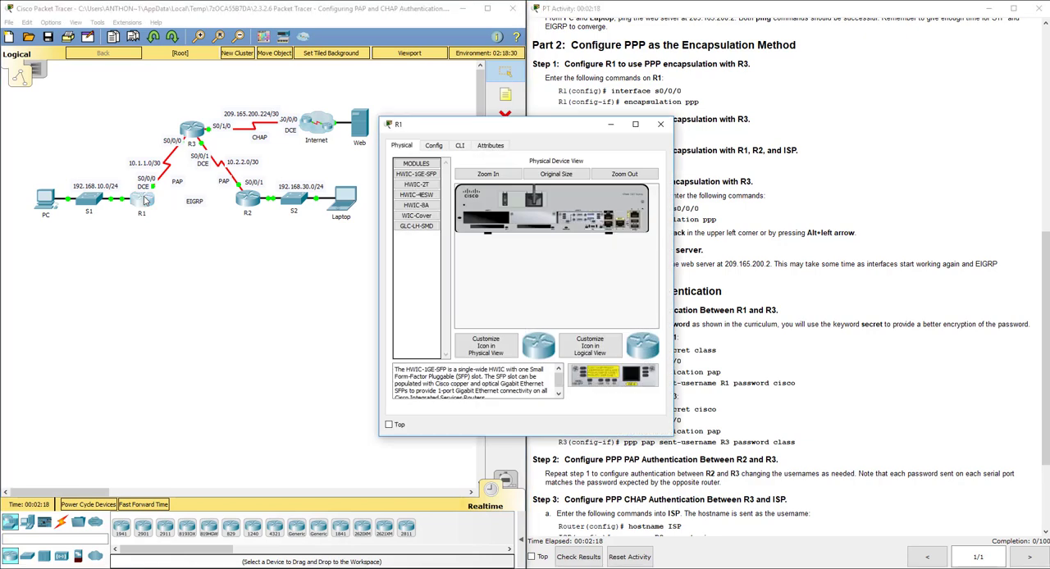
{"action": "left_click_drag", "start_coordinate": [510, 134], "coordinate": [420, 130]}
{"action": "left_click", "coordinate": [370, 141]}
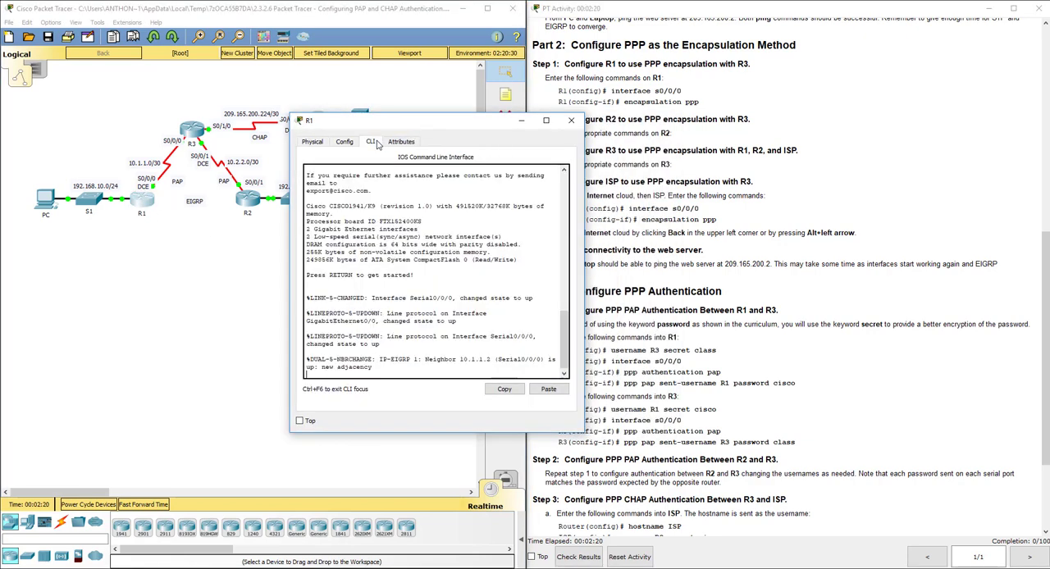
{"action": "key", "text": "Return"}
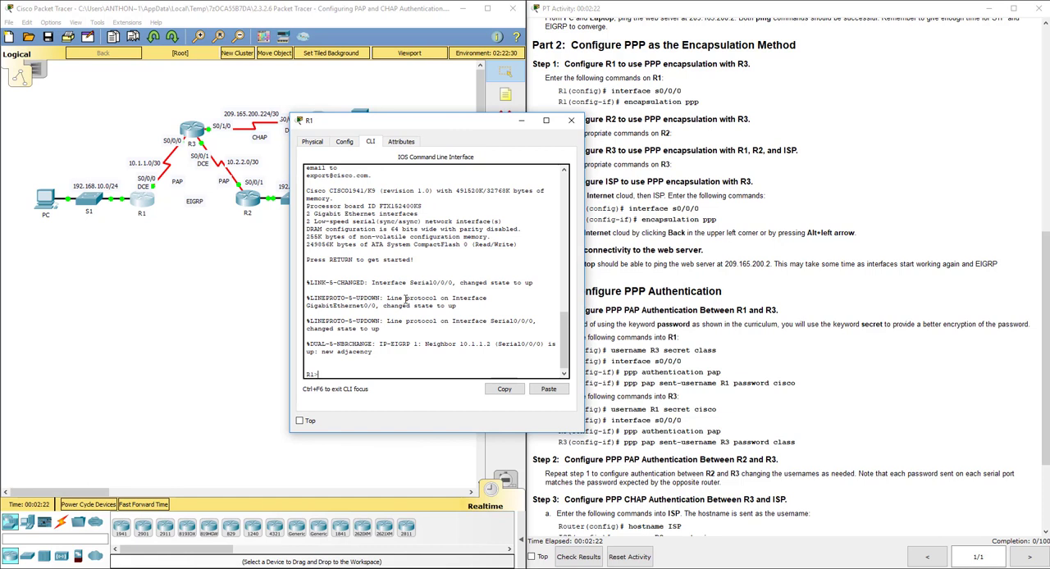
{"action": "type", "text": "en"}
{"action": "key", "text": "Return"}
{"action": "type", "text": "config t"}
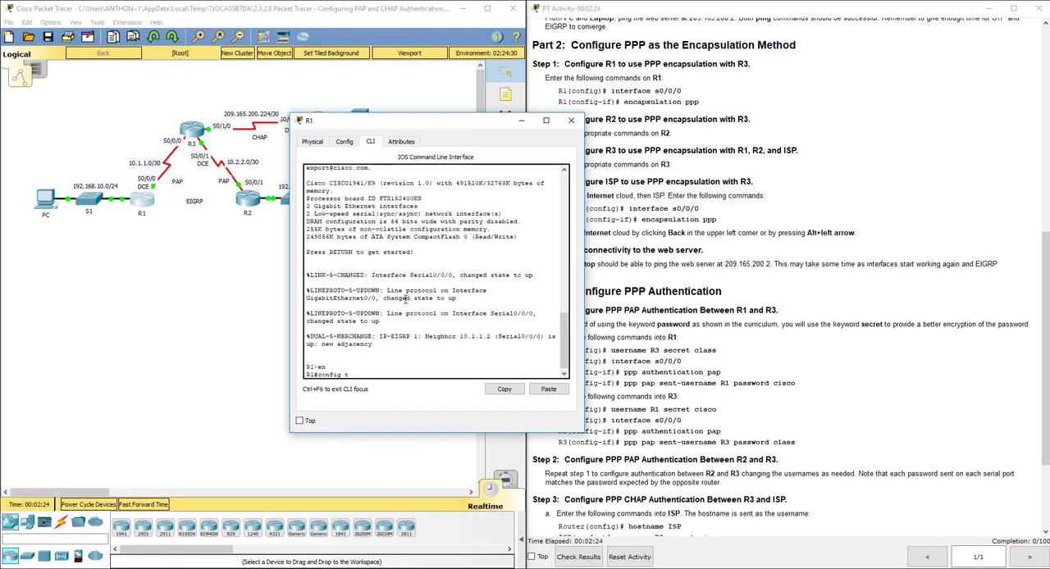
{"action": "key", "text": "Return"}
Set PPP encapsulation on R1's serial interface s0/0/0.
{"action": "type", "text": "int s0/0"}
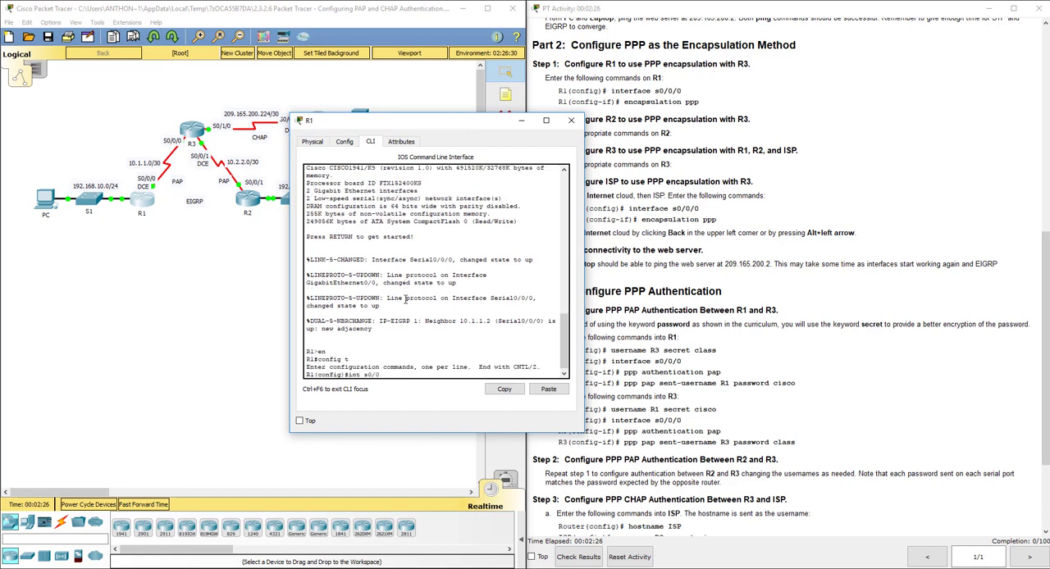
{"action": "type", "text": "/0"}
{"action": "key", "text": "Return"}
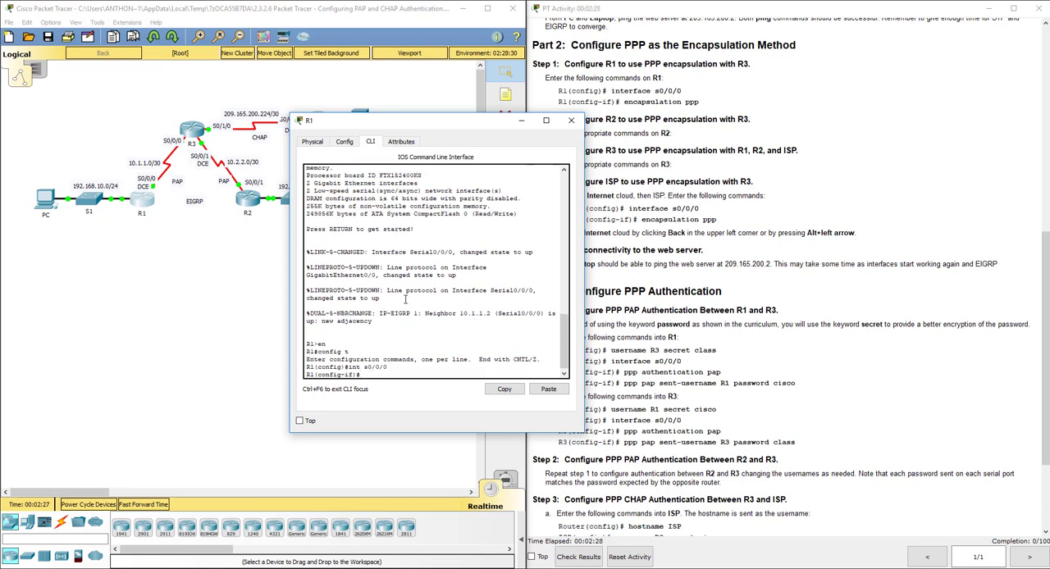
{"action": "type", "text": "encap ppp"}
{"action": "key", "text": "Return"}
{"action": "key", "text": "Return"}
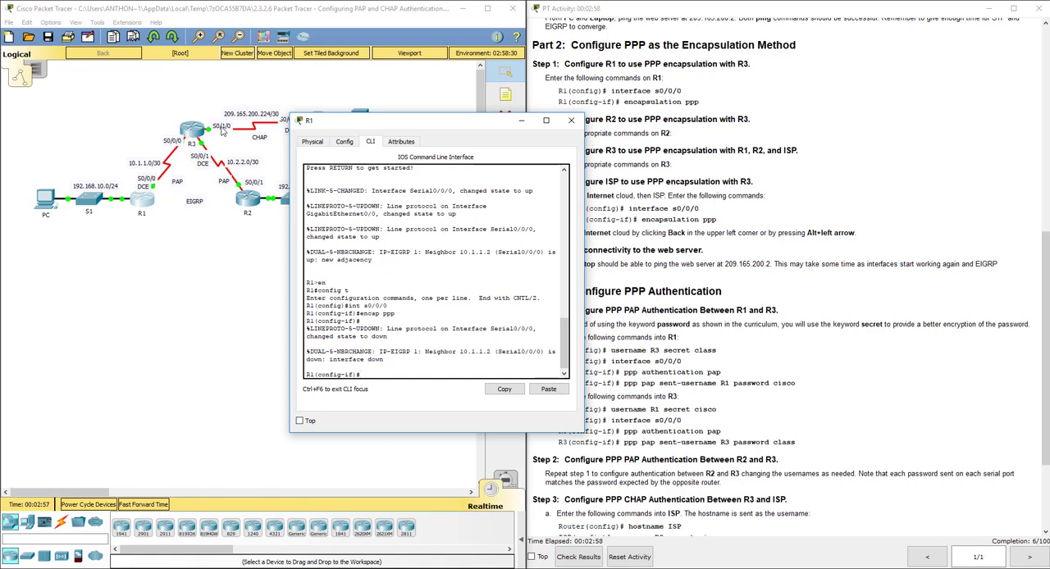
Open router R3's command line and enter global configuration mode.
{"action": "left_click", "coordinate": [191, 129]}
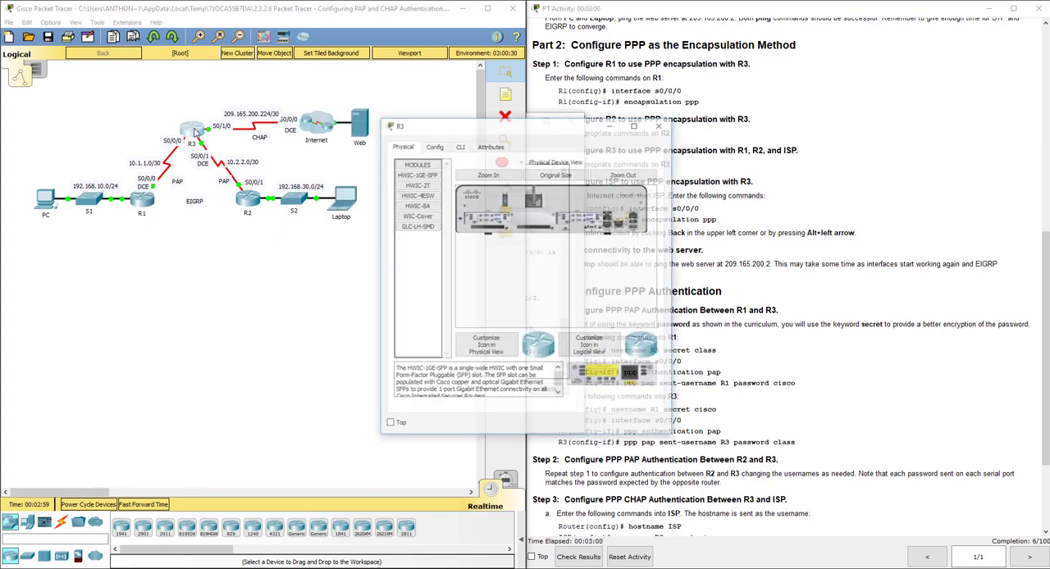
{"action": "left_click_drag", "start_coordinate": [456, 130], "coordinate": [269, 121]}
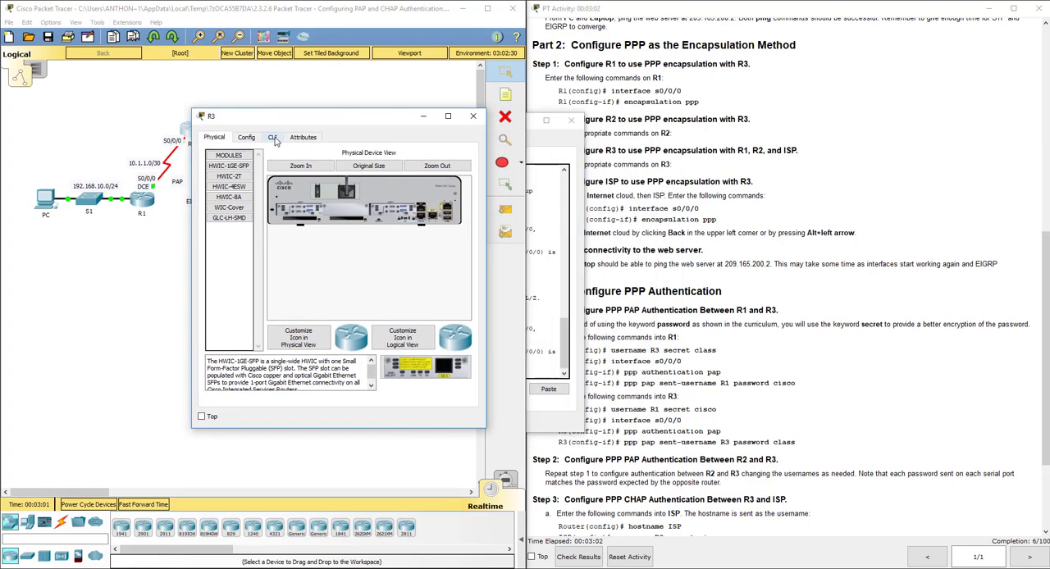
{"action": "left_click", "coordinate": [275, 138]}
{"action": "key", "text": "Return"}
{"action": "type", "text": "en"}
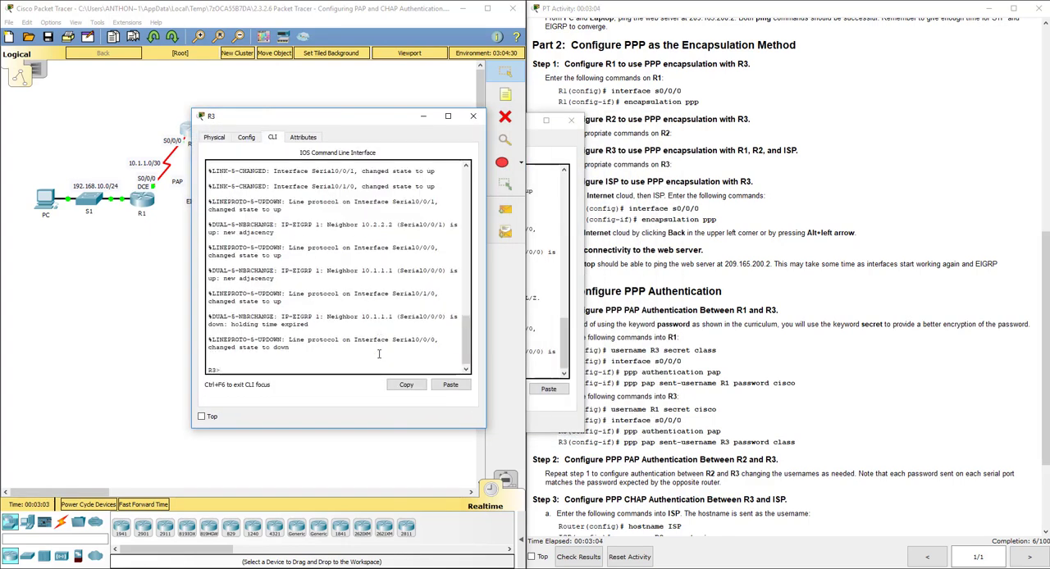
{"action": "key", "text": "Return"}
{"action": "type", "text": "config t"}
{"action": "key", "text": "Return"}
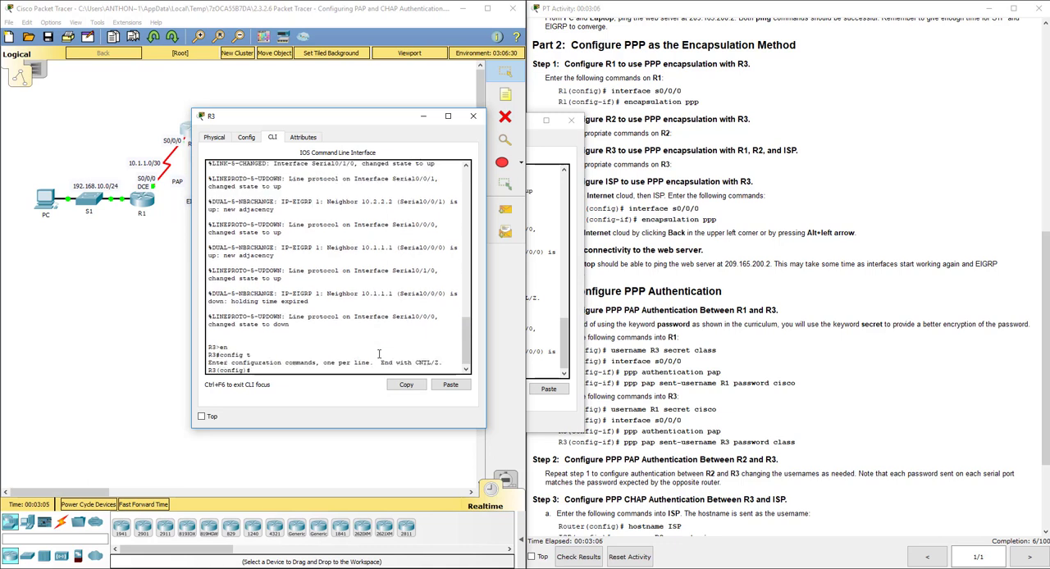
Set PPP encapsulation on R3's interface s0/0/0 and return to global configuration mode.
{"action": "type", "text": "int s0/0/0"}
{"action": "key", "text": "Return"}
{"action": "type", "text": "encap ppp"}
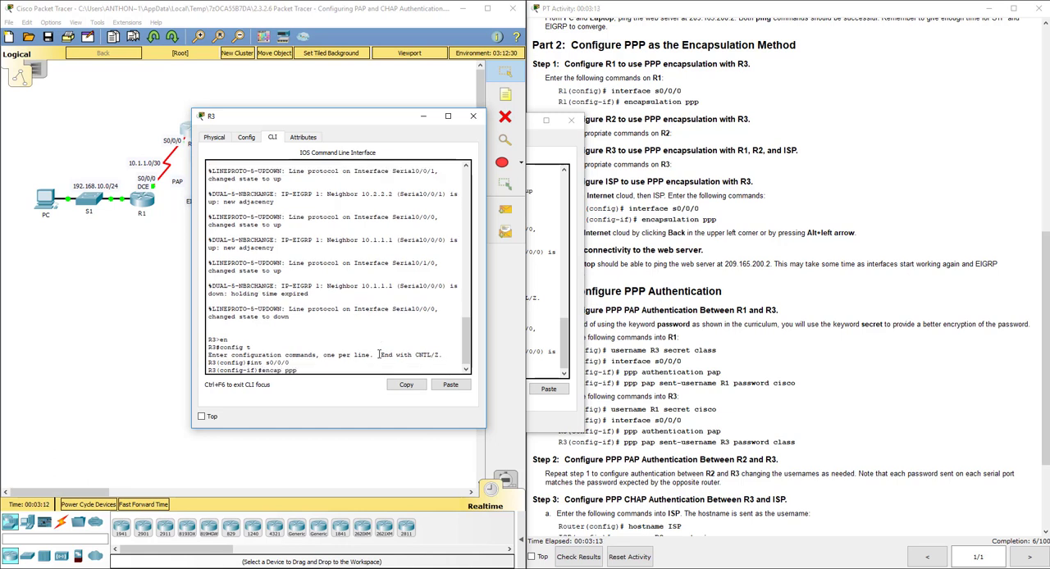
{"action": "key", "text": "Return"}
{"action": "type", "text": "exit"}
{"action": "key", "text": "Return"}
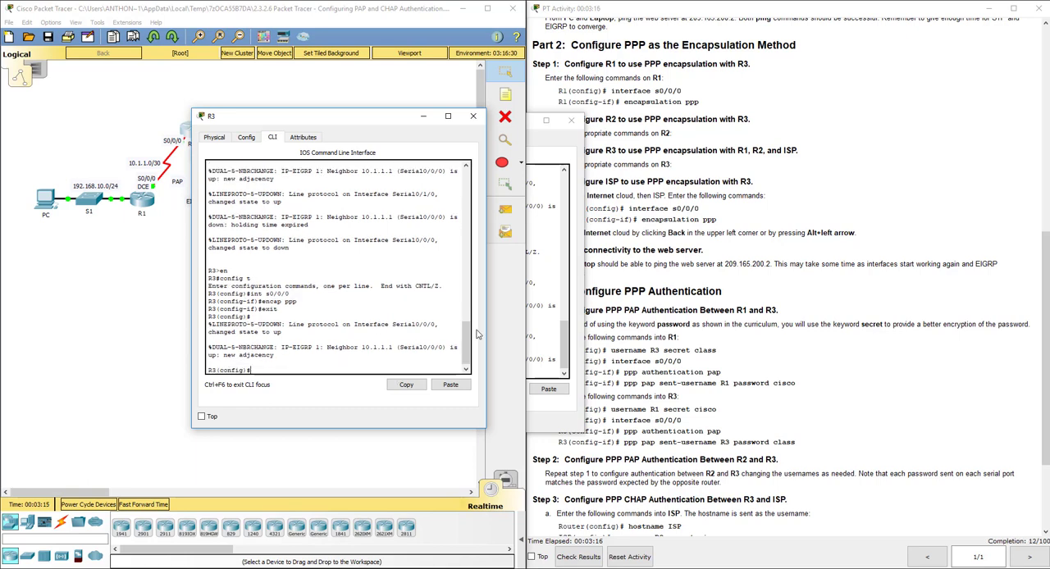
Move R3's window off the topology and set PPP encapsulation on its interface s0/0/1, returning to global configuration mode.
{"action": "left_click_drag", "start_coordinate": [369, 122], "coordinate": [728, 80]}
{"action": "key", "text": "Return"}
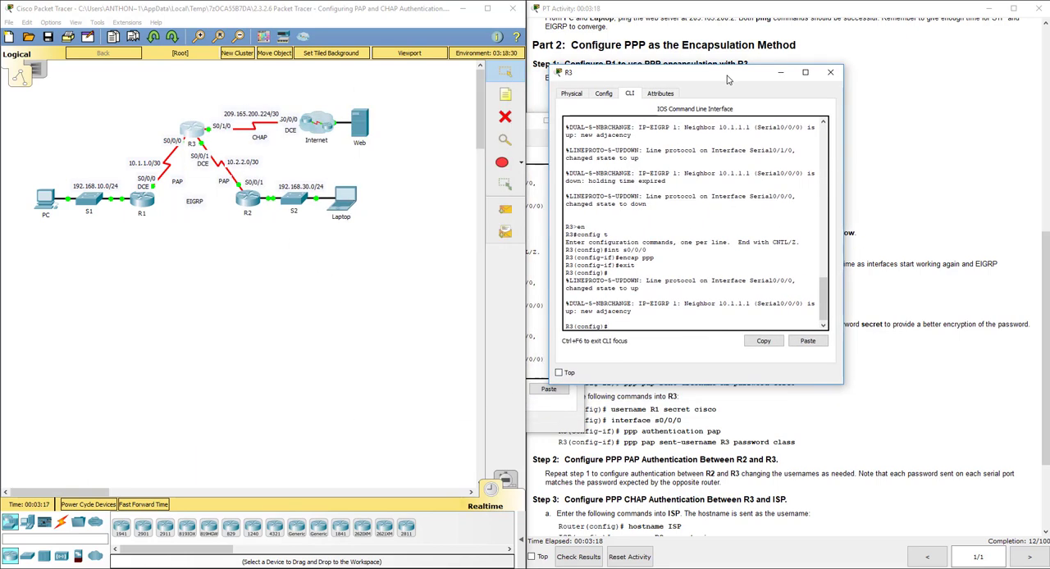
{"action": "type", "text": "encap"}
{"action": "key", "text": "BackSpace"}
{"action": "key", "text": "BackSpace"}
{"action": "key", "text": "BackSpace"}
{"action": "key", "text": "BackSpace"}
{"action": "key", "text": "BackSpace"}
{"action": "key", "text": "BackSpace"}
{"action": "type", "text": "int s0/0/1"}
{"action": "key", "text": "Return"}
{"action": "type", "text": "encap ppp"}
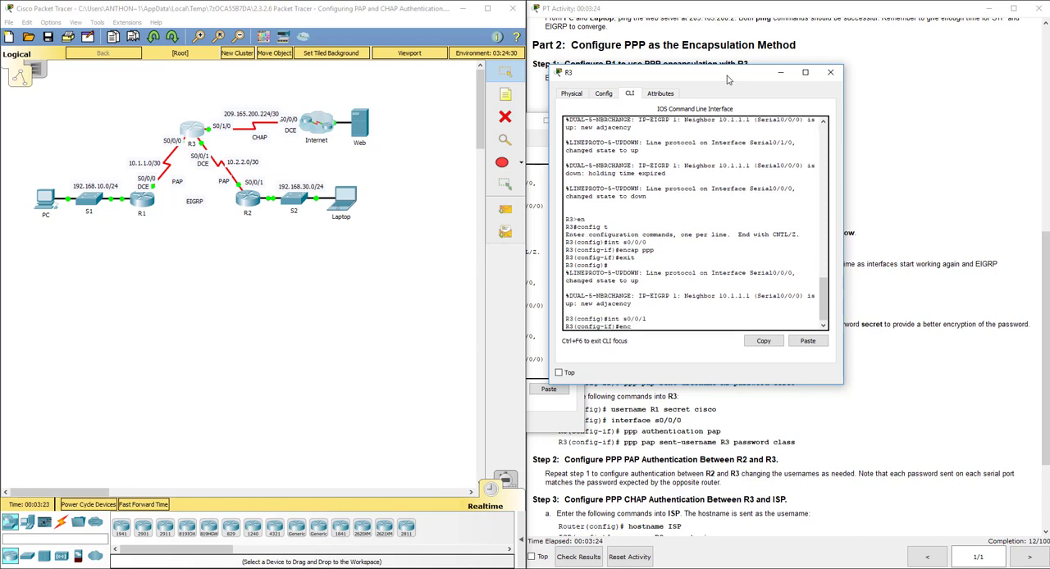
{"action": "key", "text": "Return"}
{"action": "type", "text": "exit"}
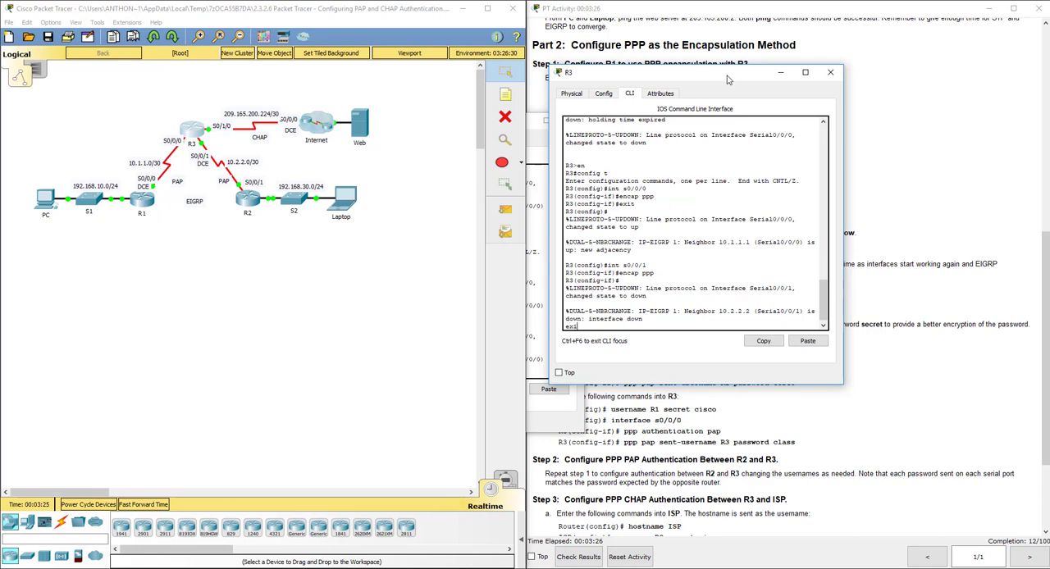
{"action": "key", "text": "Return"}
Set PPP encapsulation on R3's interface s0/1/0 towards the ISP and exit interface configuration.
{"action": "type", "text": "int s0/1/0"}
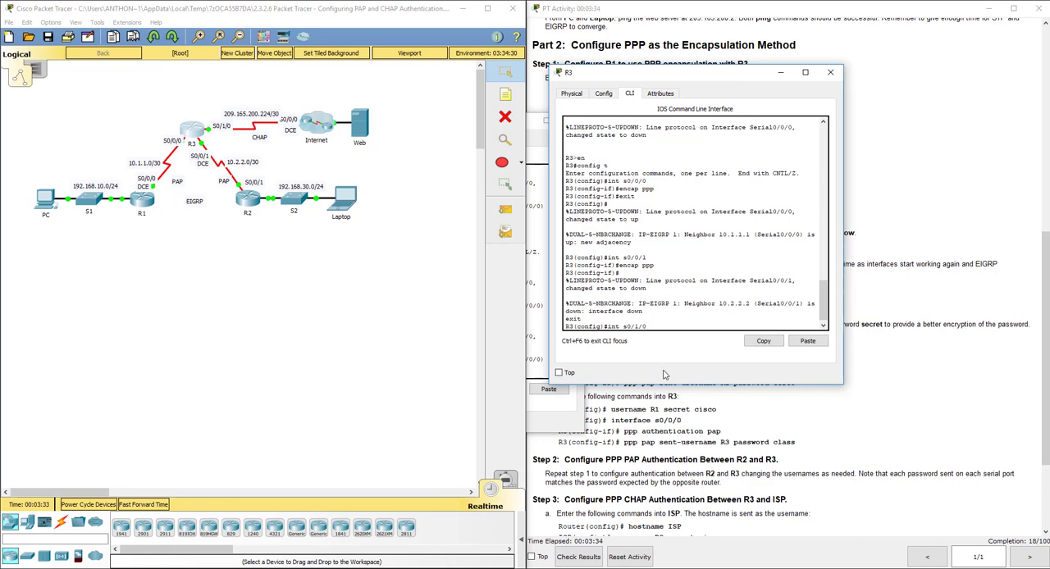
{"action": "key", "text": "Return"}
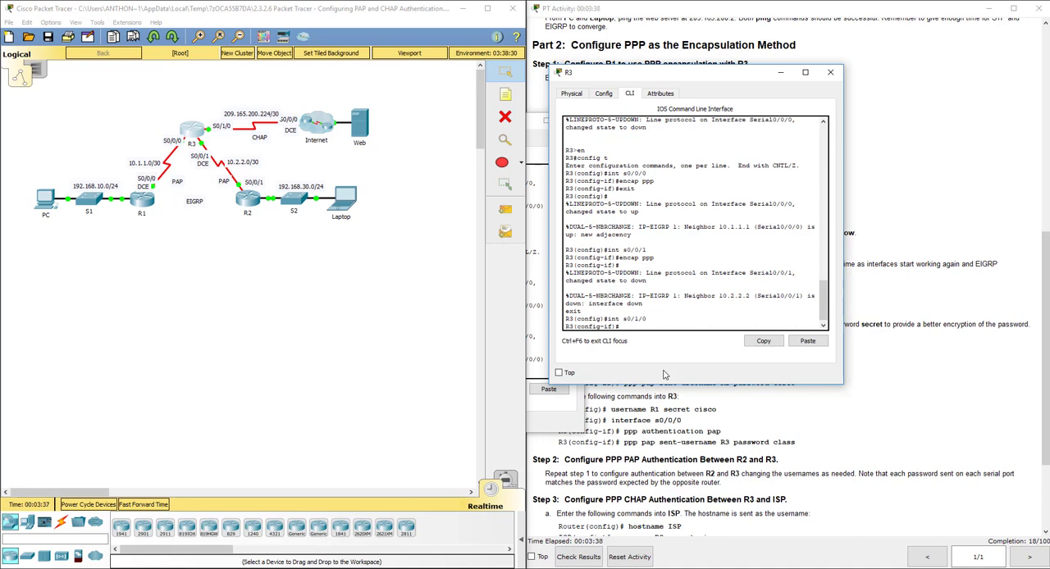
{"action": "type", "text": "encap ppp"}
{"action": "key", "text": "Return"}
{"action": "type", "text": "exi"}
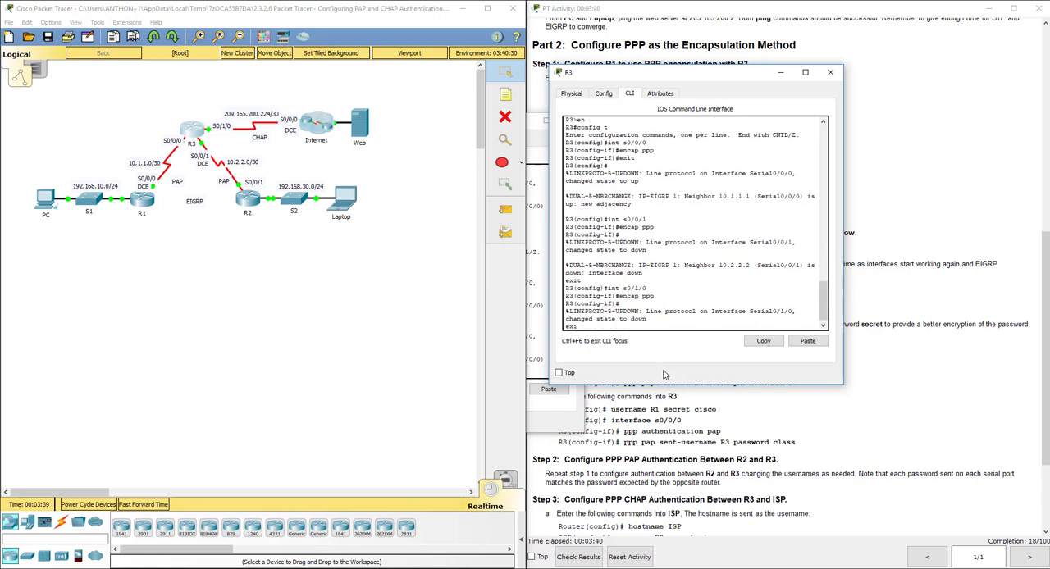
{"action": "type", "text": "t"}
{"action": "key", "text": "Return"}
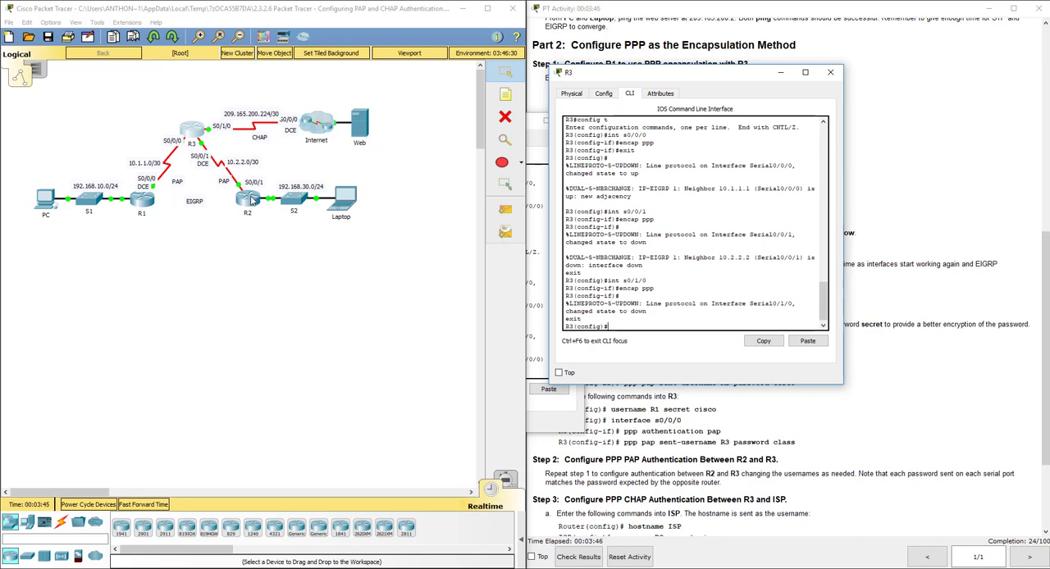
Open router R2's command line and enter global configuration mode.
{"action": "left_click", "coordinate": [252, 201]}
{"action": "left_click", "coordinate": [459, 145]}
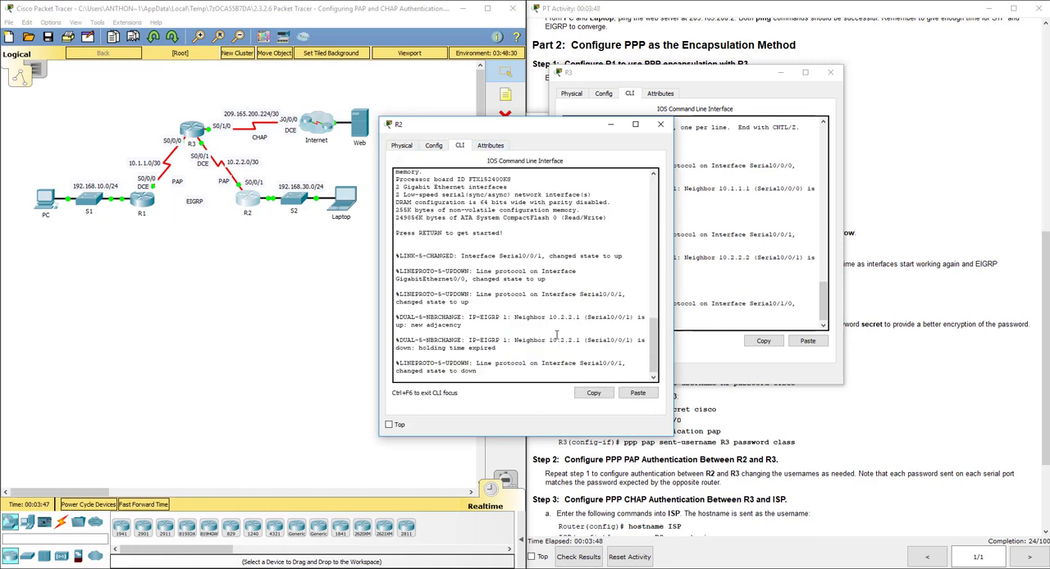
{"action": "key", "text": "Return"}
{"action": "key", "text": "Return"}
{"action": "type", "text": "config t"}
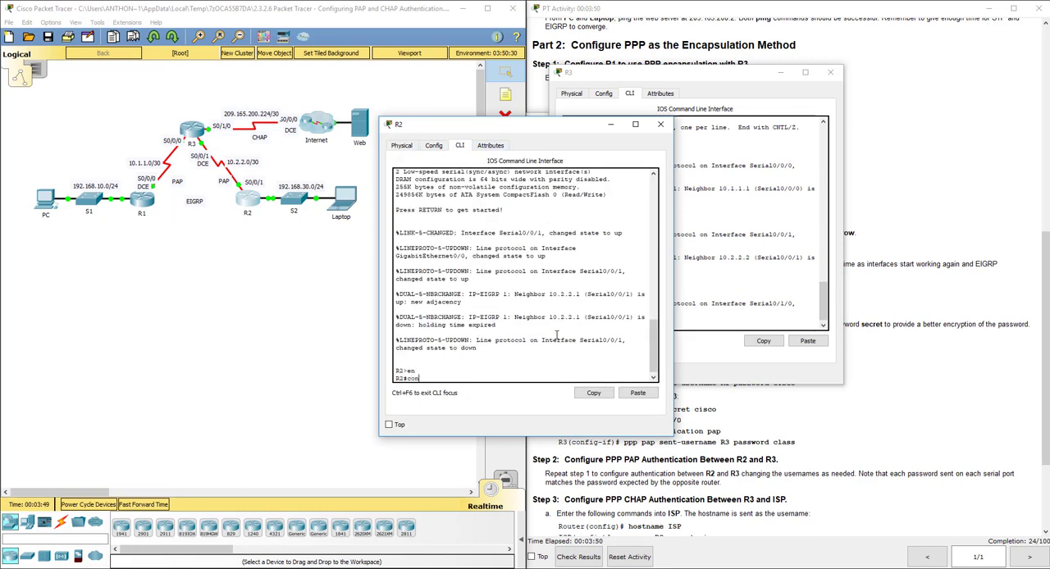
{"action": "key", "text": "Return"}
Set PPP encapsulation on R2's interface s0/0/1 and return to global configuration mode.
{"action": "type", "text": "int s0/0"}
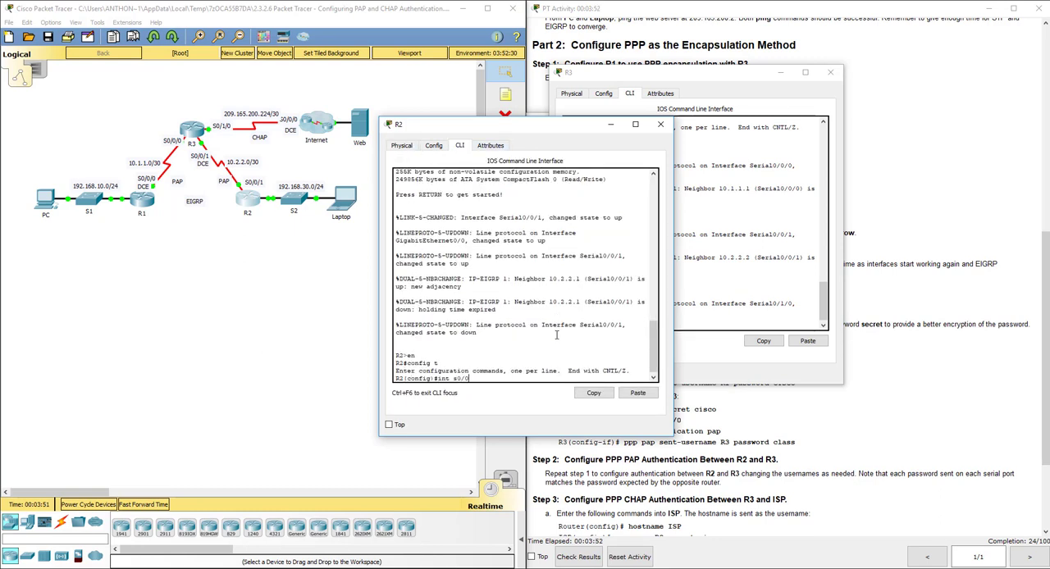
{"action": "type", "text": "/1"}
{"action": "key", "text": "Return"}
{"action": "type", "text": "encap ppp"}
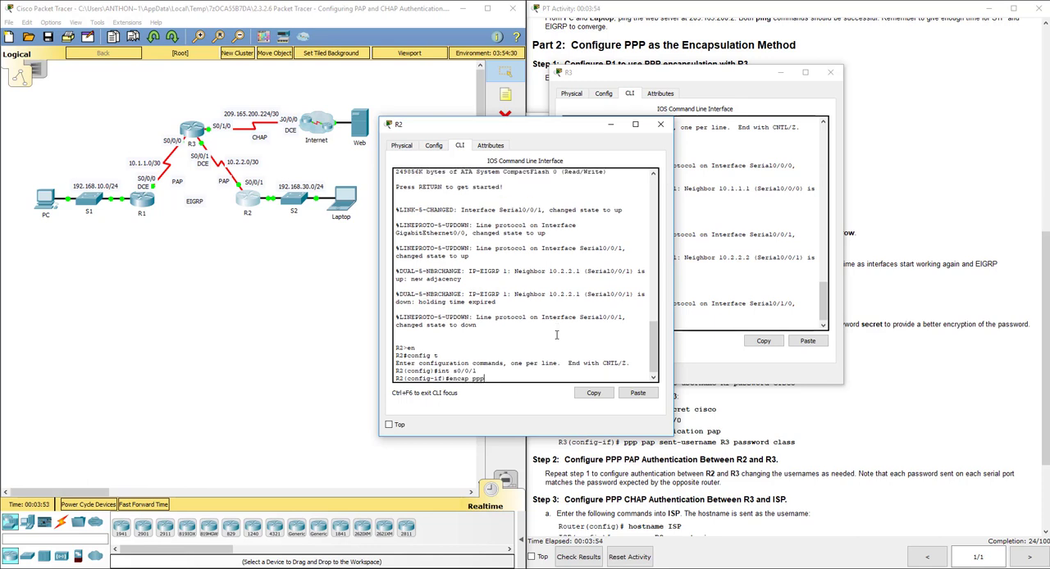
{"action": "key", "text": "Return"}
{"action": "type", "text": "exit"}
{"action": "key", "text": "Return"}
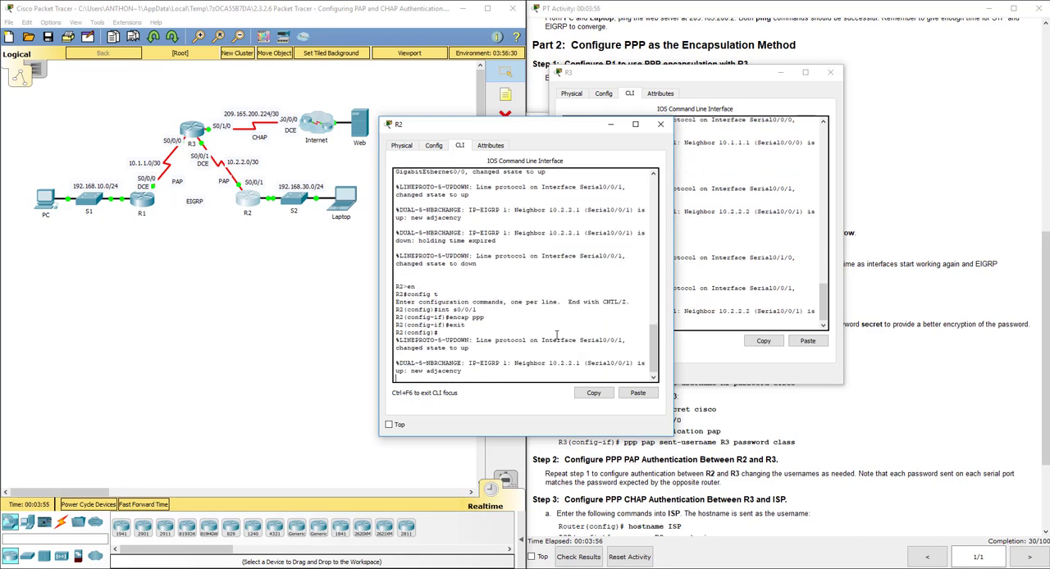
{"action": "key", "text": "Return"}
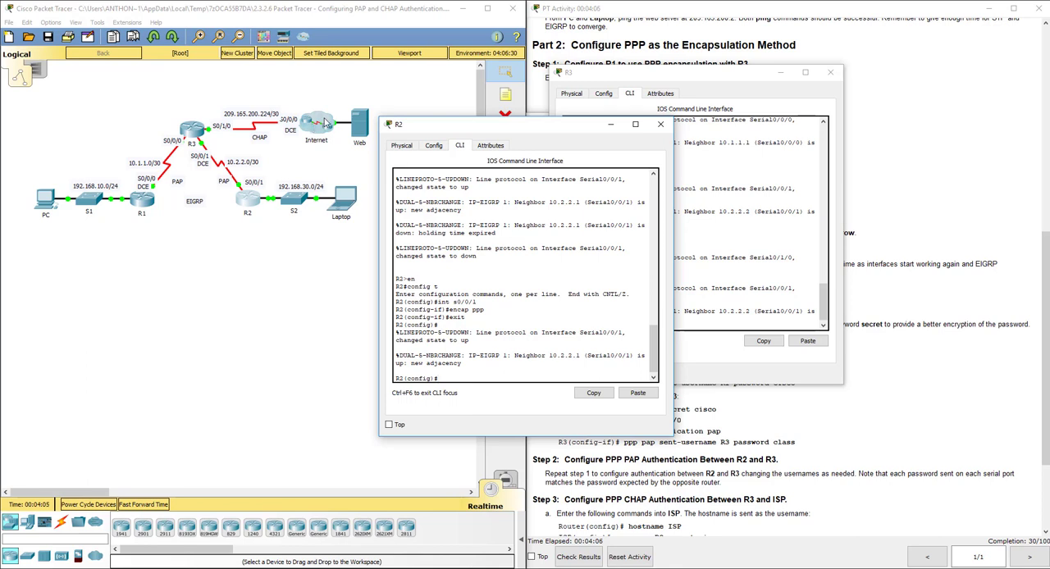
Open the ISP router inside the Internet cloud and highlight its interface s0/0/0 command in the instructions.
{"action": "left_click", "coordinate": [326, 123]}
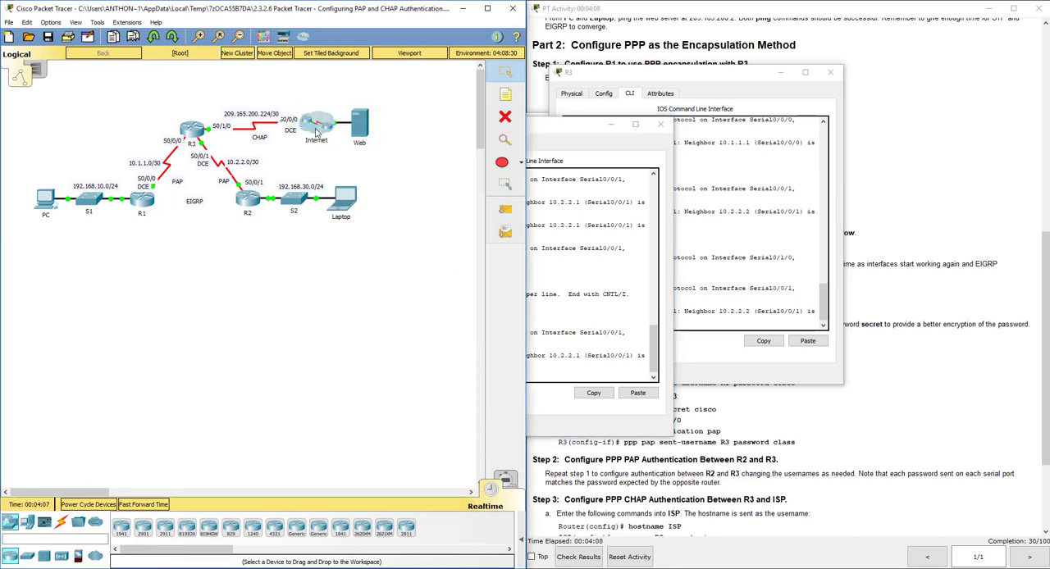
{"action": "left_click", "coordinate": [326, 125]}
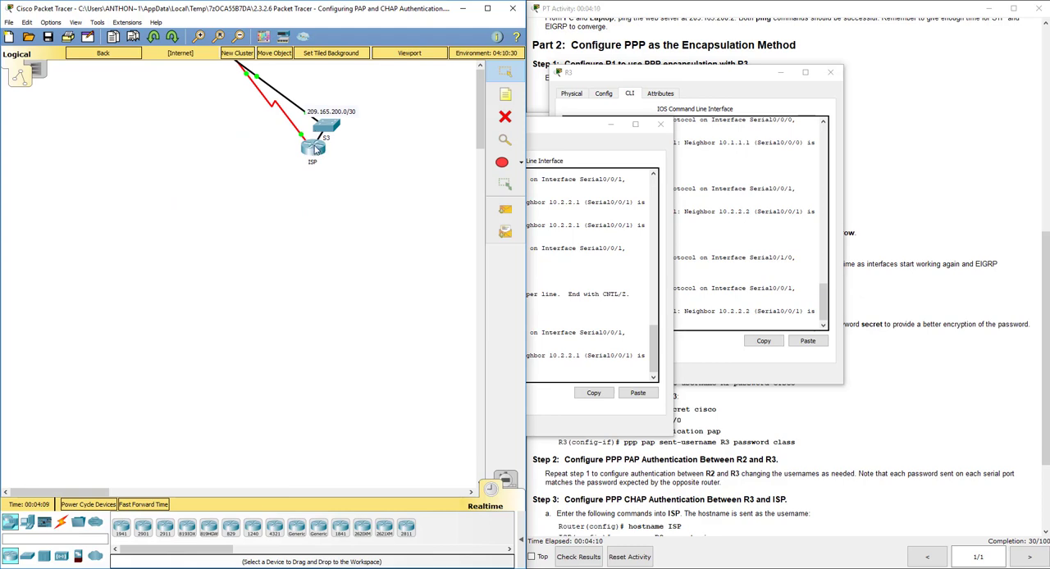
{"action": "left_click", "coordinate": [314, 146]}
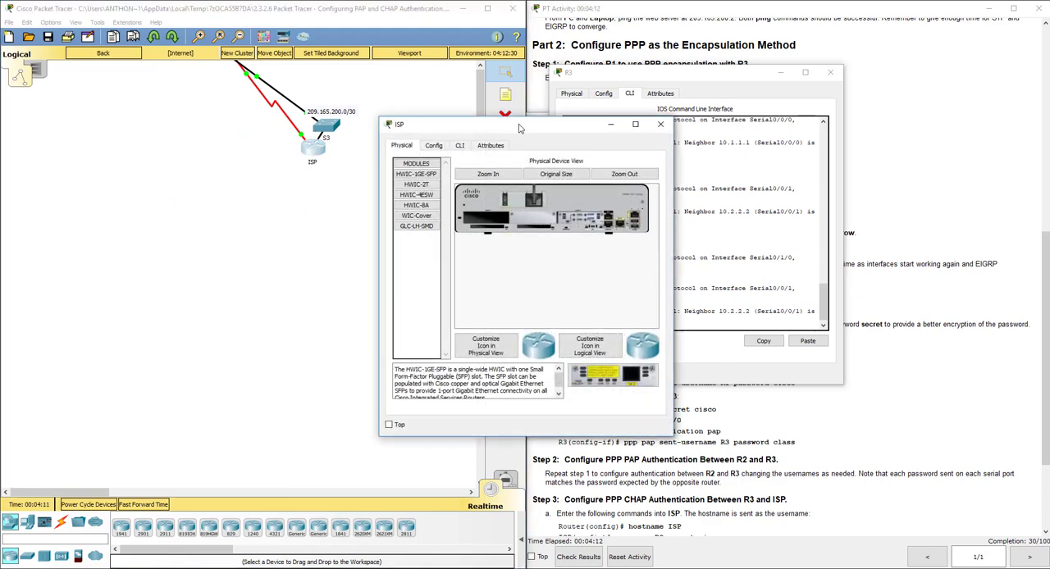
{"action": "left_click", "coordinate": [890, 237]}
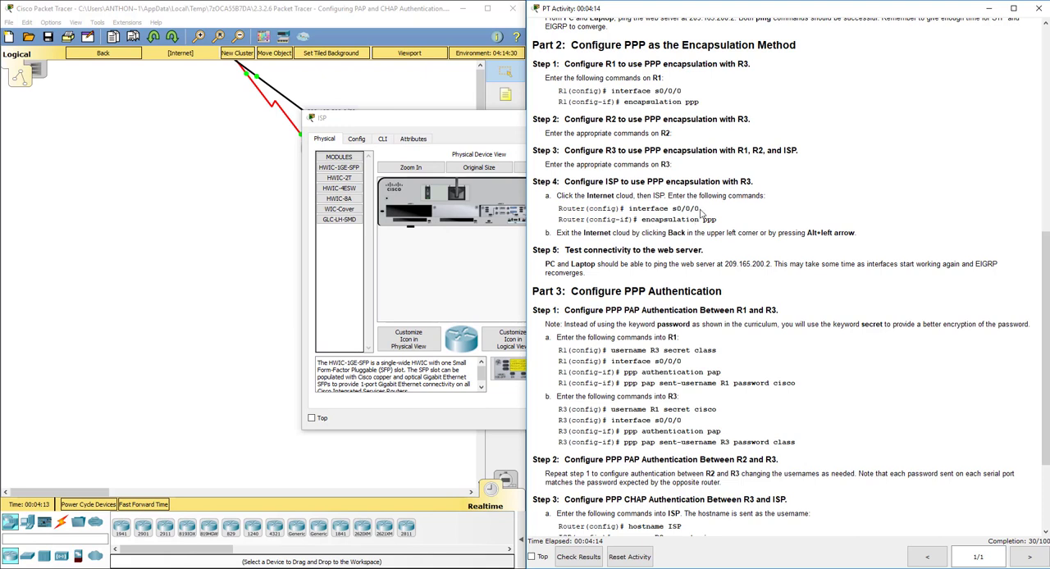
{"action": "left_click_drag", "start_coordinate": [701, 209], "coordinate": [628, 209]}
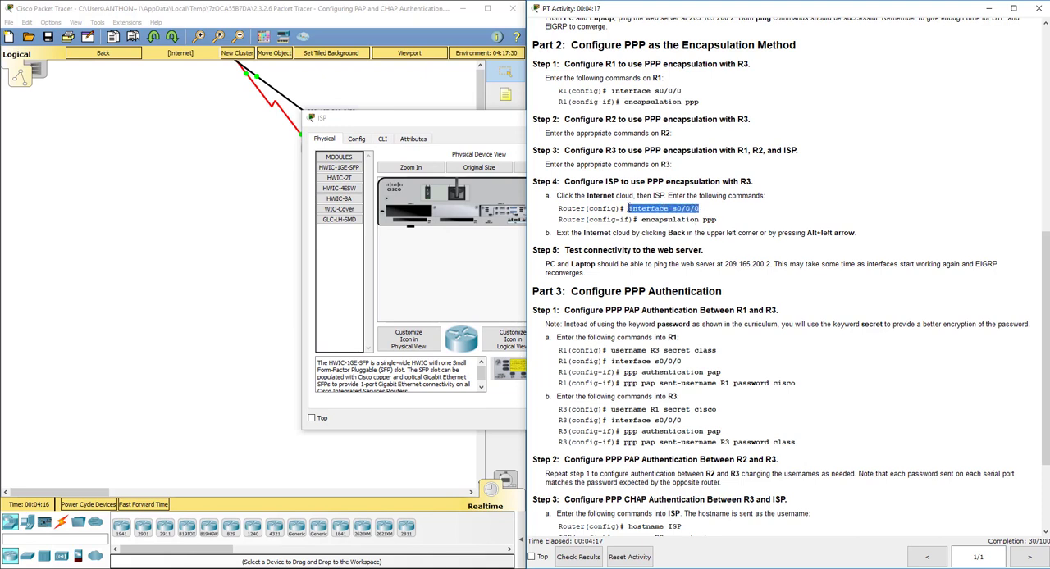
Bring up the ISP router's command line and enter privileged EXEC mode.
{"action": "left_click", "coordinate": [381, 141]}
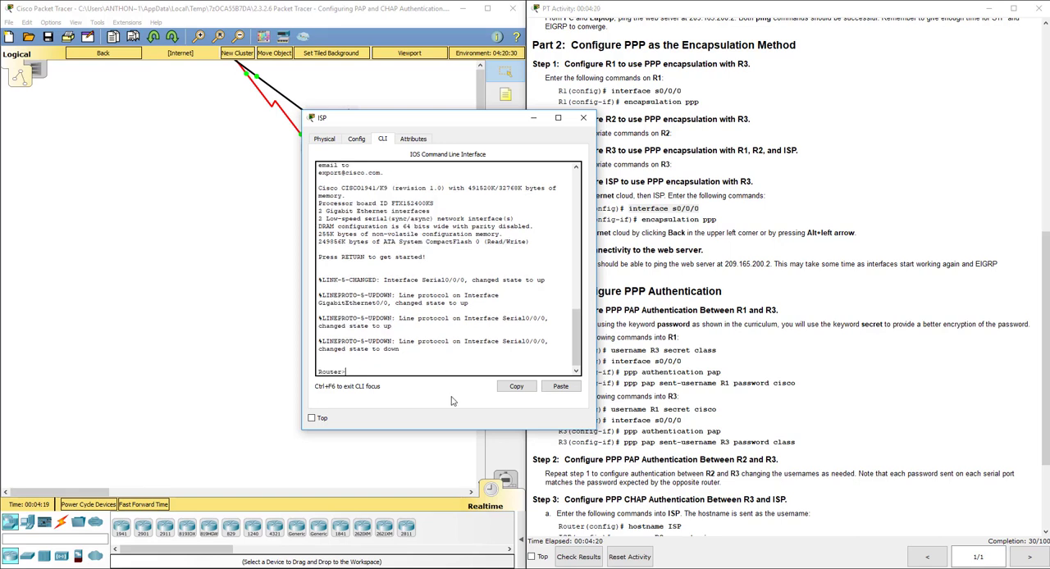
{"action": "type", "text": "int"}
{"action": "key", "text": "BackSpace"}
{"action": "key", "text": "BackSpace"}
{"action": "key", "text": "BackSpace"}
{"action": "type", "text": "en"}
{"action": "key", "text": "Return"}
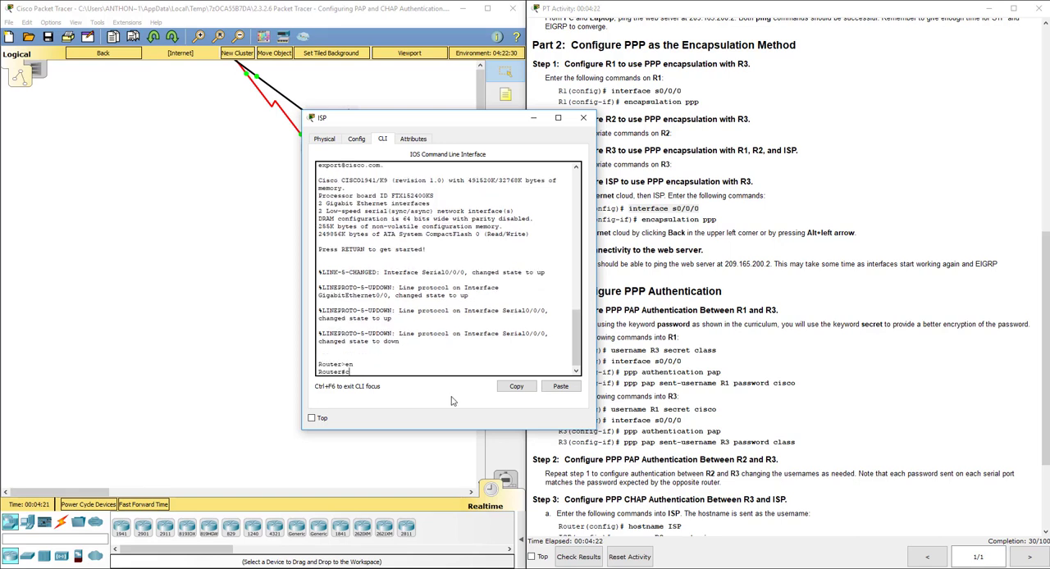
Set PPP encapsulation on the ISP router's interface s0/0/0, exit to global configuration mode, and return to the root topology.
{"action": "type", "text": "config t"}
{"action": "key", "text": "Return"}
{"action": "type", "text": "int s0/0/0"}
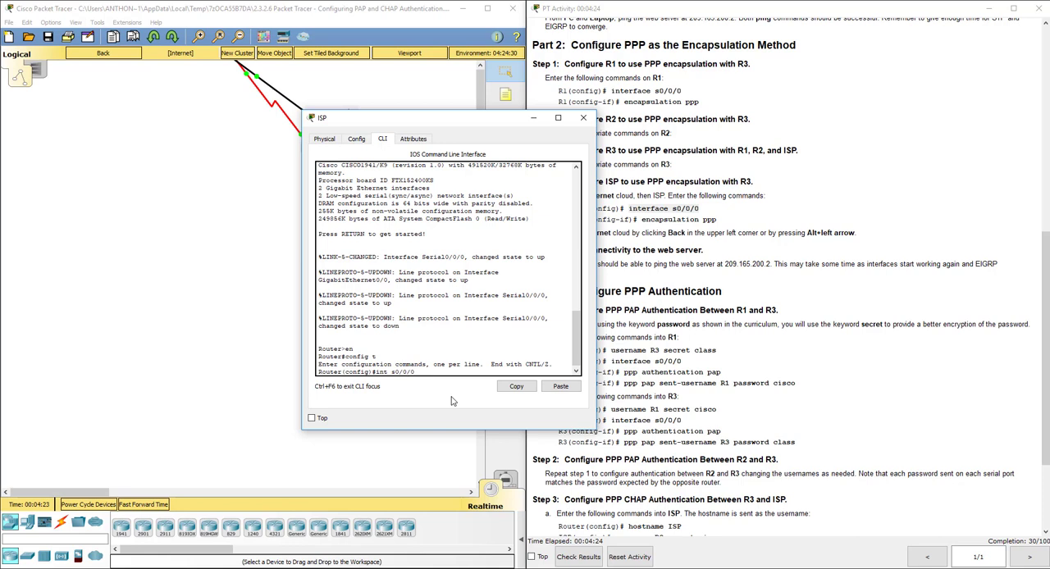
{"action": "key", "text": "Return"}
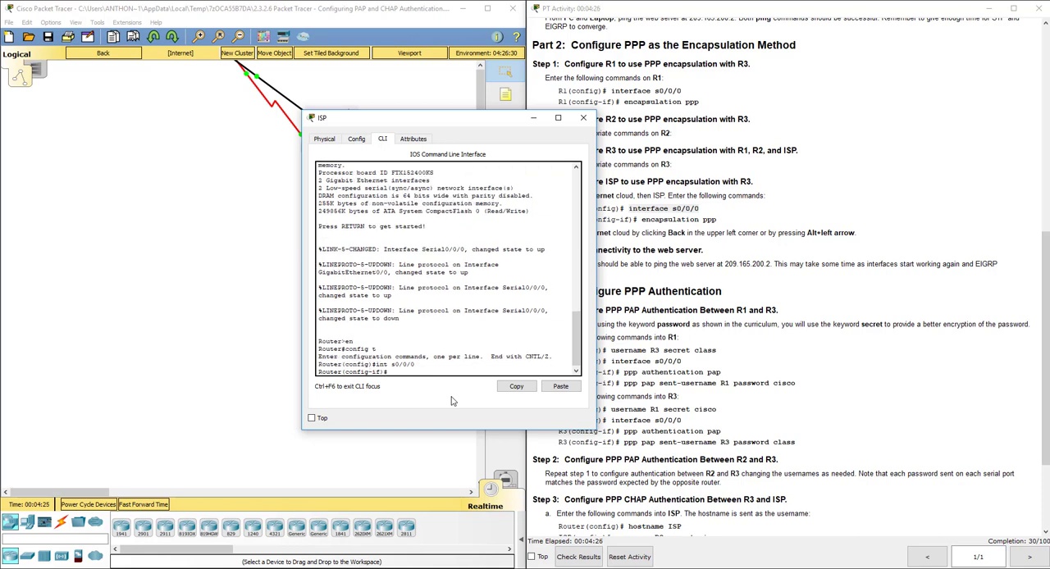
{"action": "type", "text": "encap ppp"}
{"action": "key", "text": "Return"}
{"action": "type", "text": "exit"}
{"action": "key", "text": "Return"}
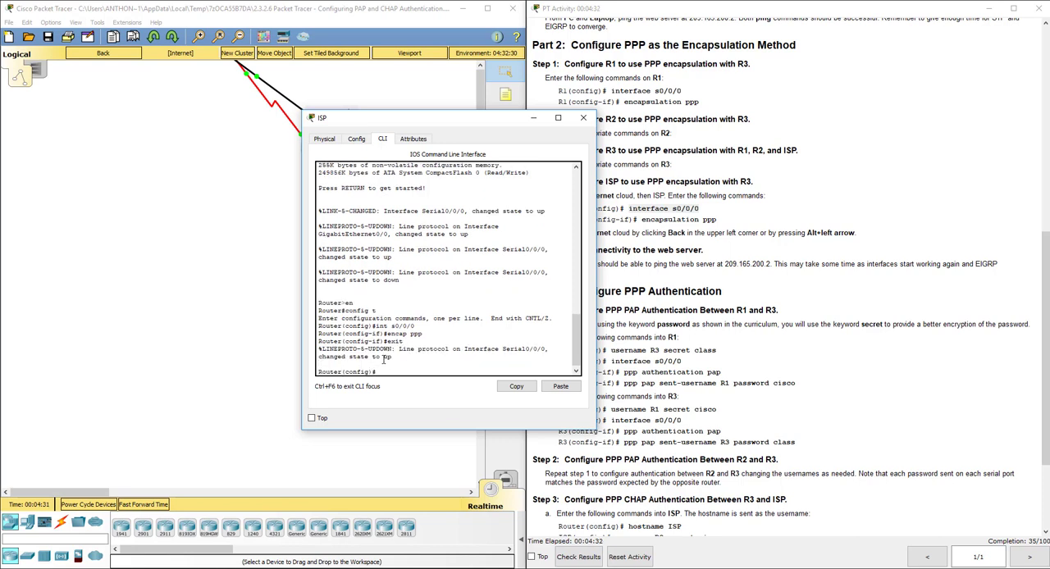
{"action": "left_click", "coordinate": [585, 119]}
{"action": "left_click", "coordinate": [134, 56]}
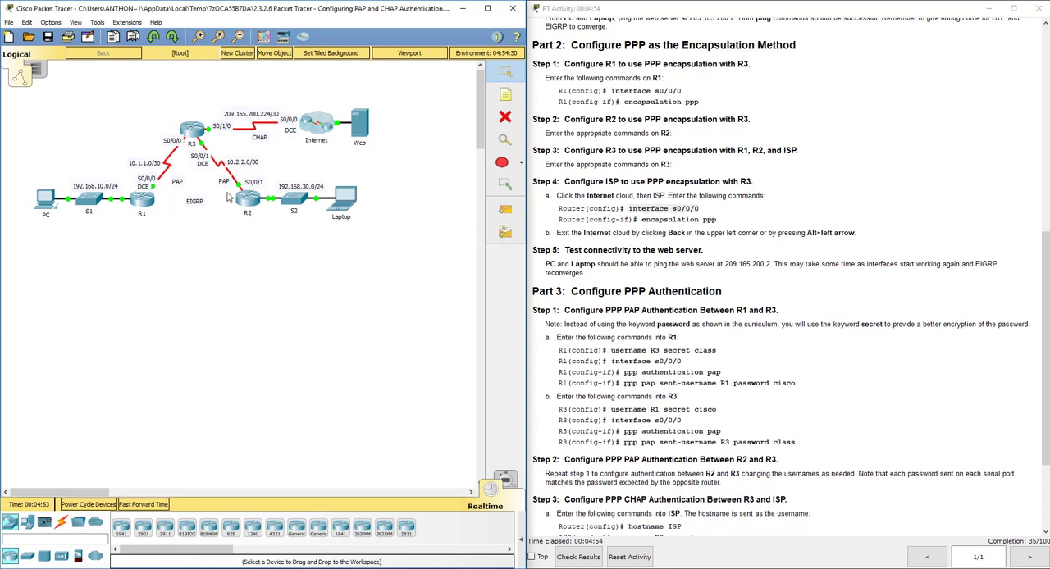
Test connectivity with simple PDUs from PC to Laptop and from Laptop to PC, and delete the test scenario.
{"action": "left_click", "coordinate": [522, 541]}
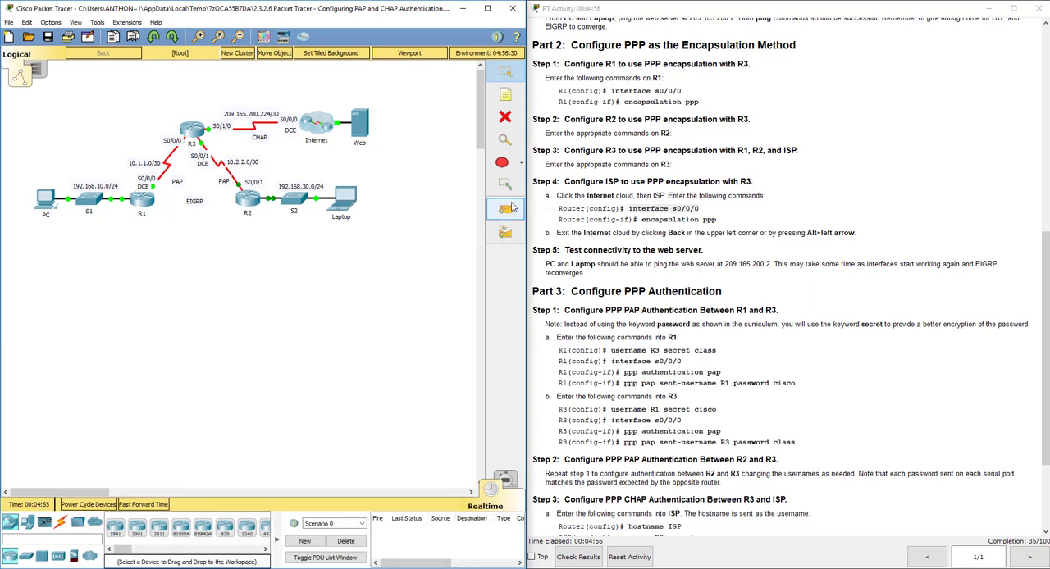
{"action": "left_click", "coordinate": [506, 209]}
{"action": "left_click", "coordinate": [45, 200]}
{"action": "left_click", "coordinate": [341, 197]}
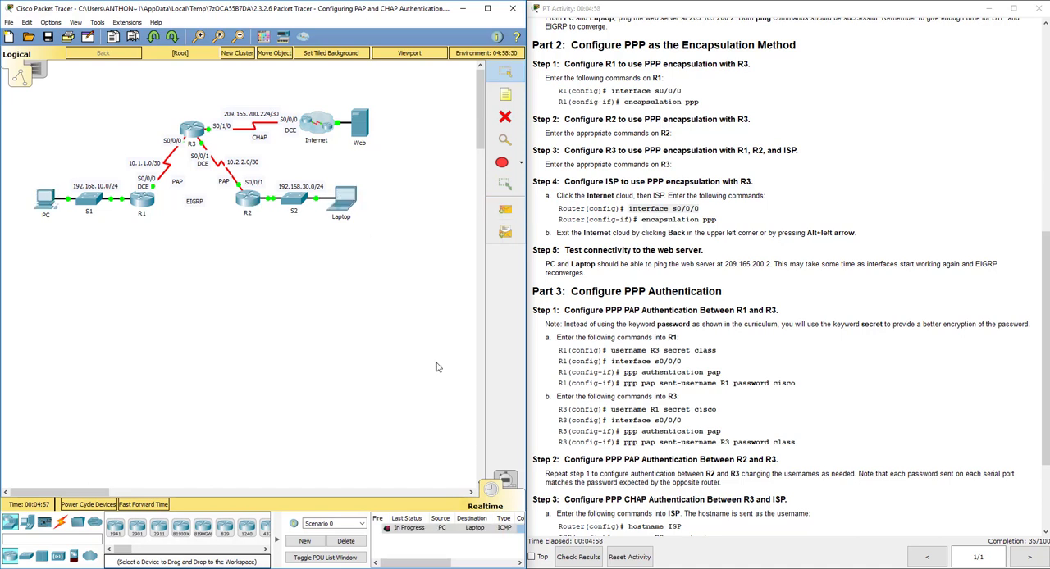
{"action": "left_click", "coordinate": [387, 529]}
{"action": "left_click", "coordinate": [506, 210]}
{"action": "left_click", "coordinate": [343, 199]}
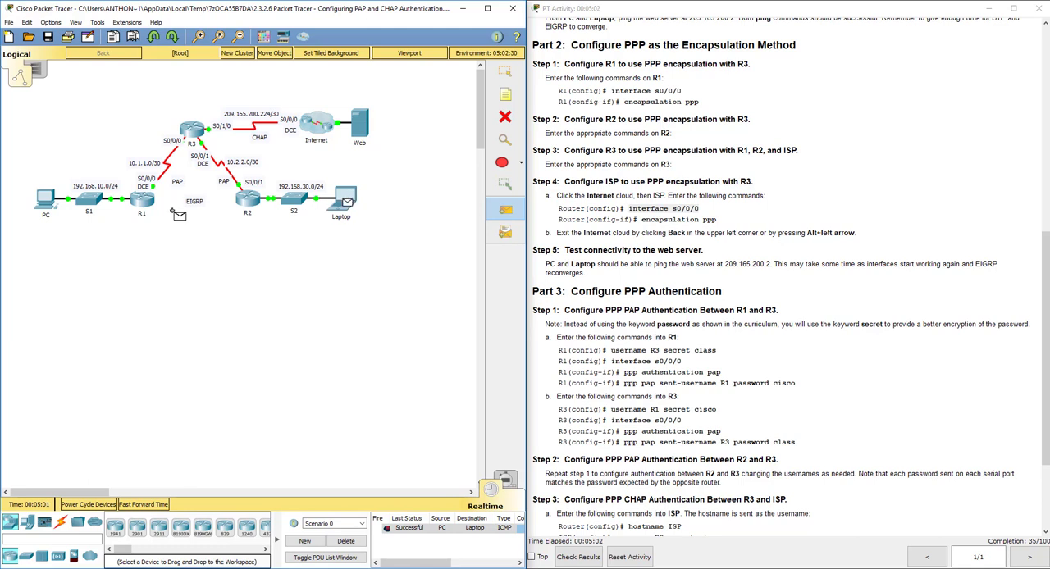
{"action": "left_click", "coordinate": [46, 199]}
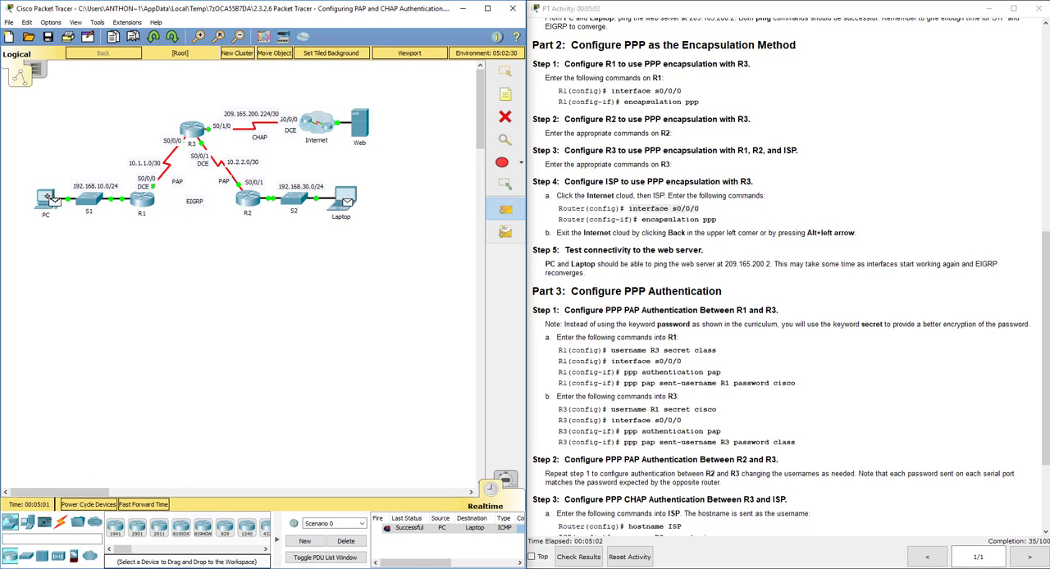
{"action": "left_click", "coordinate": [345, 541]}
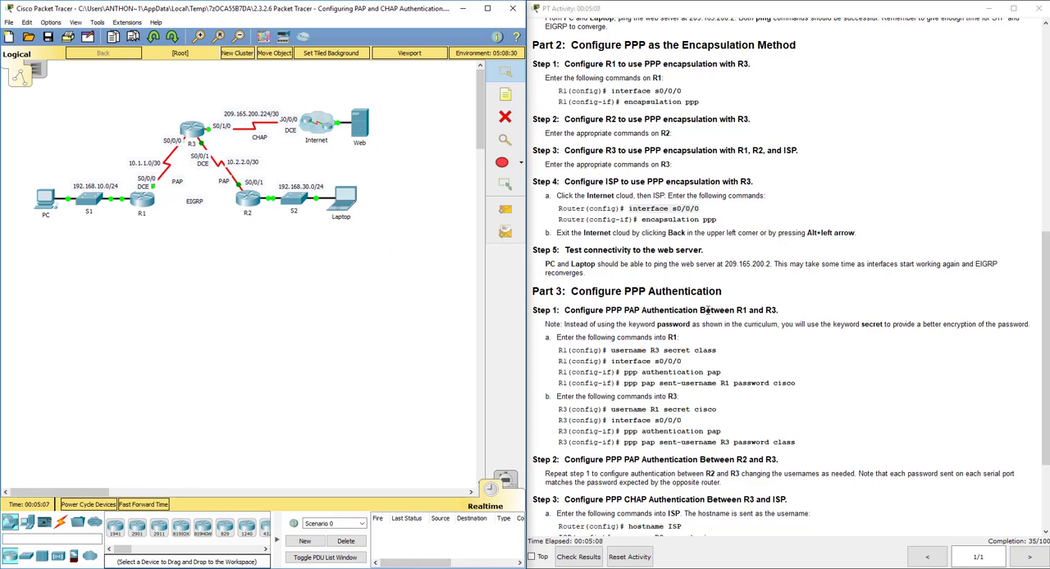
Bring up the Part 3 authentication instructions and open R1's command line in global configuration mode.
{"action": "left_click", "coordinate": [709, 310]}
{"action": "scroll", "coordinate": [709, 310], "scroll_direction": "down", "scroll_amount": 3}
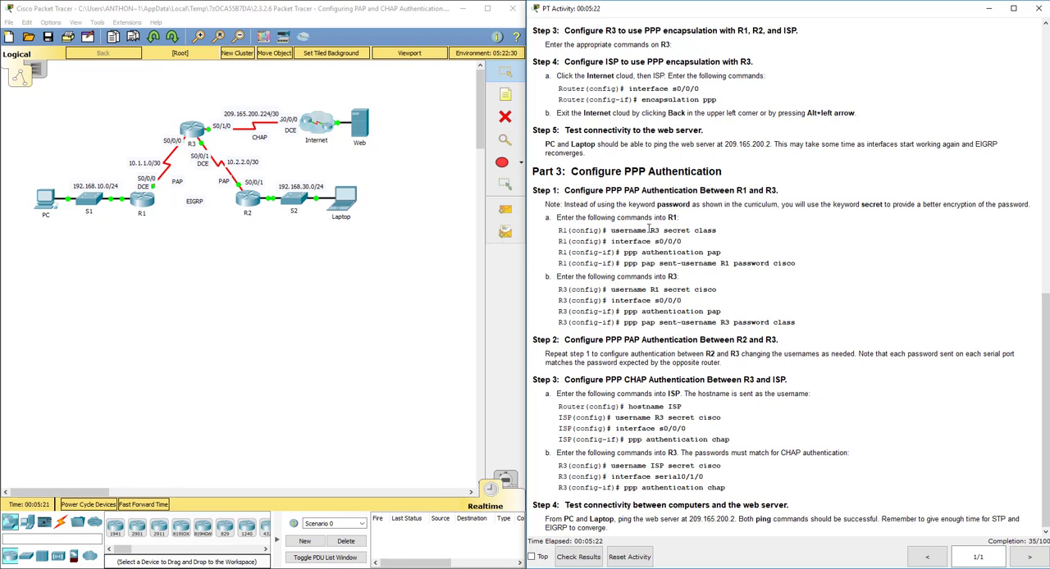
{"action": "left_click", "coordinate": [144, 203]}
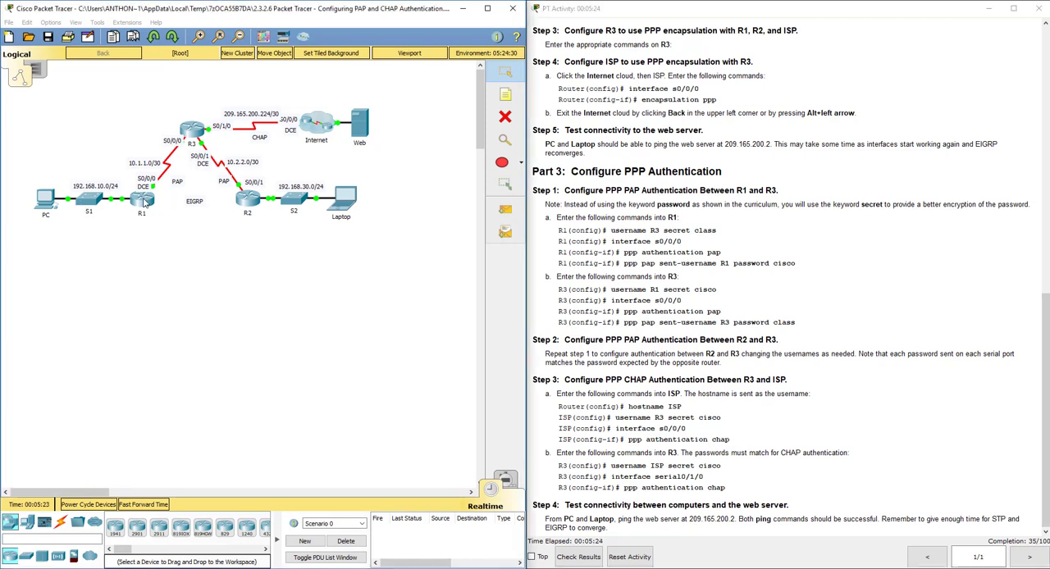
{"action": "left_click_drag", "start_coordinate": [463, 134], "coordinate": [295, 168]}
{"action": "key", "text": "Return"}
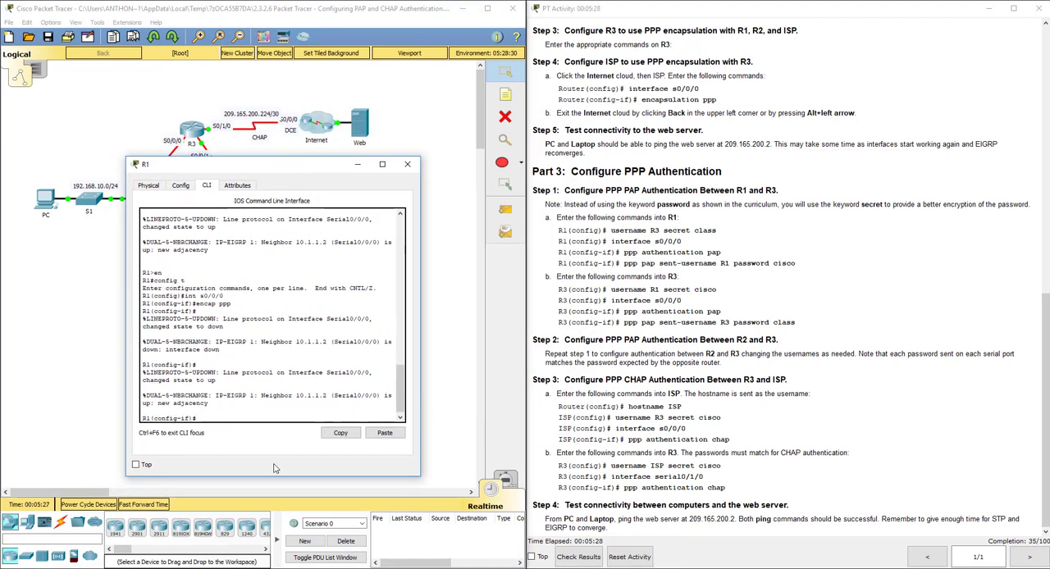
{"action": "type", "text": "exit"}
{"action": "key", "text": "Return"}
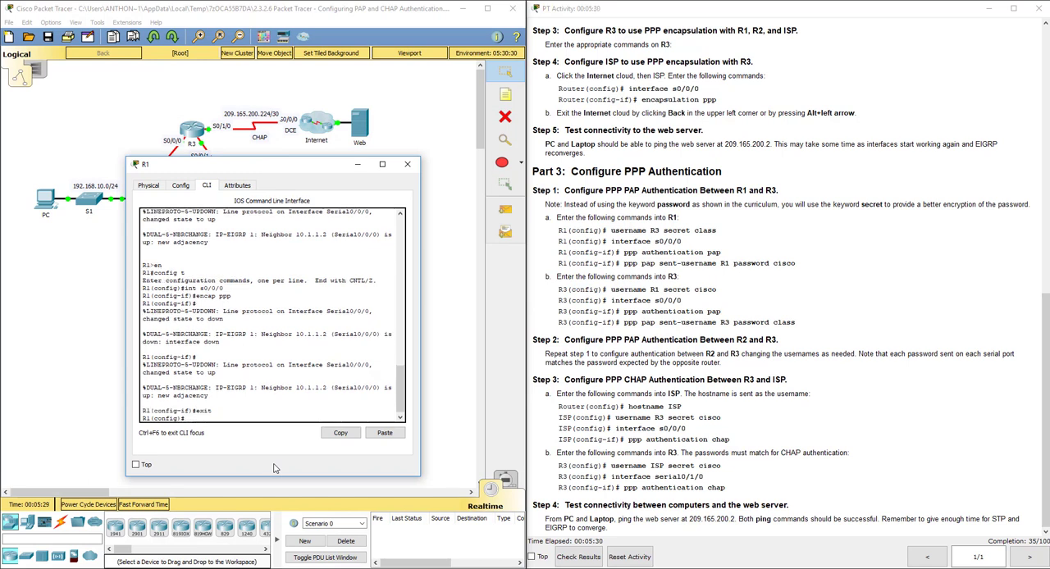
Create username R3 on R1 with the secret password given in the instructions.
{"action": "type", "text": "username"}
{"action": "key", "text": "BackSpace"}
{"action": "key", "text": "BackSpace"}
{"action": "key", "text": "BackSpace"}
{"action": "type", "text": "an"}
{"action": "key", "text": "BackSpace"}
{"action": "key", "text": "BackSpace"}
{"action": "type", "text": "name R3 secr"}
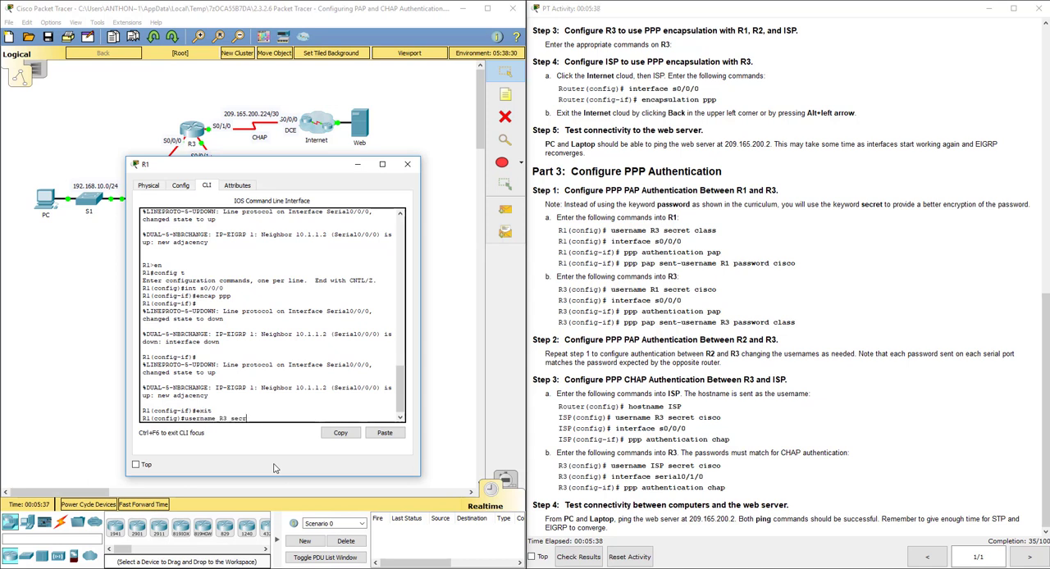
{"action": "type", "text": "et class"}
{"action": "key", "text": "Return"}
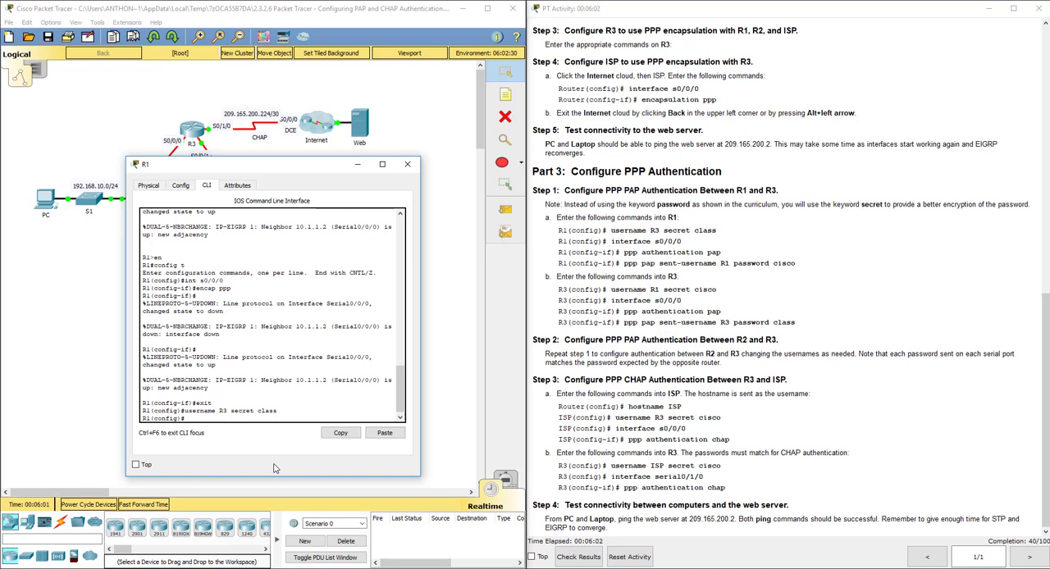
Enable PPP PAP authentication on R1's interface s0/0/0.
{"action": "type", "text": "int s0/0/0"}
{"action": "key", "text": "Return"}
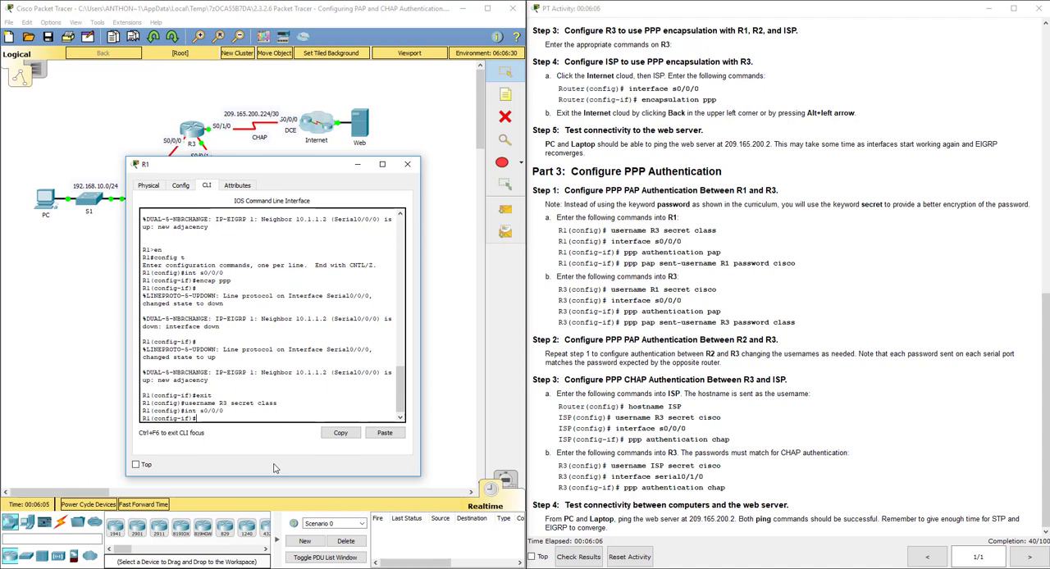
{"action": "left_click_drag", "start_coordinate": [256, 166], "coordinate": [329, 105]}
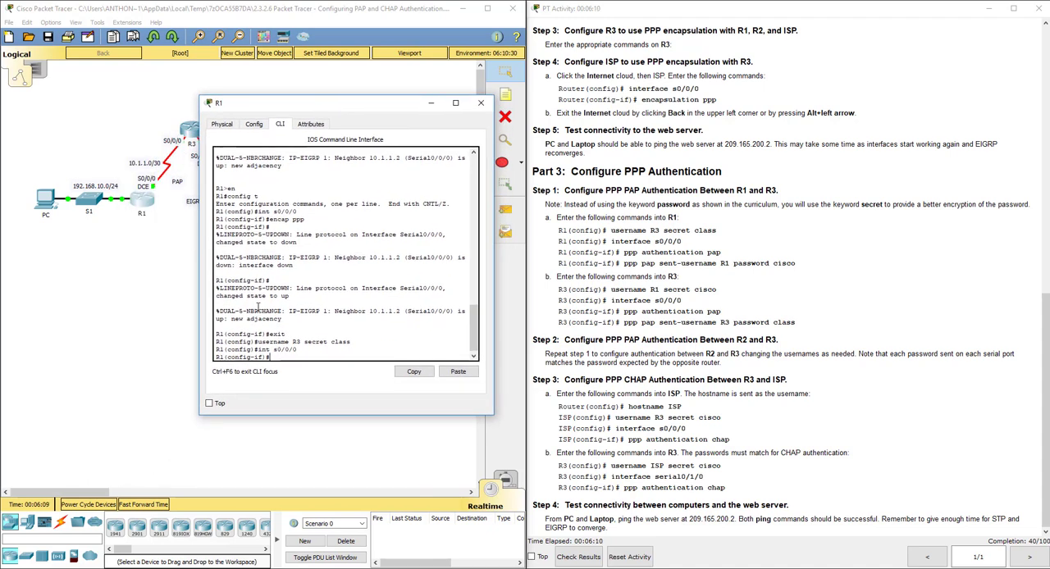
{"action": "type", "text": "ppp authentication pap"}
{"action": "key", "text": "Return"}
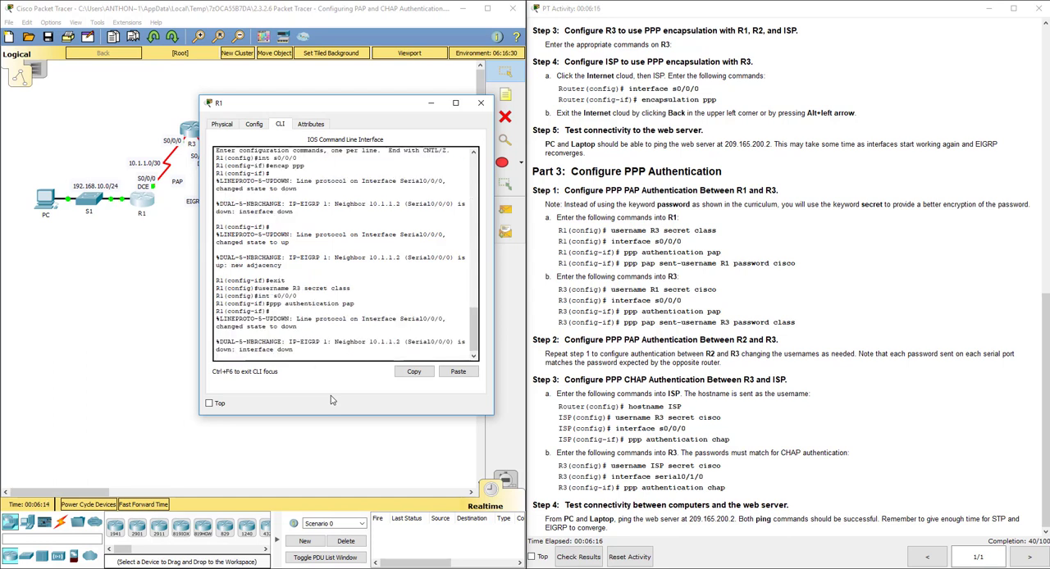
{"action": "key", "text": "Return"}
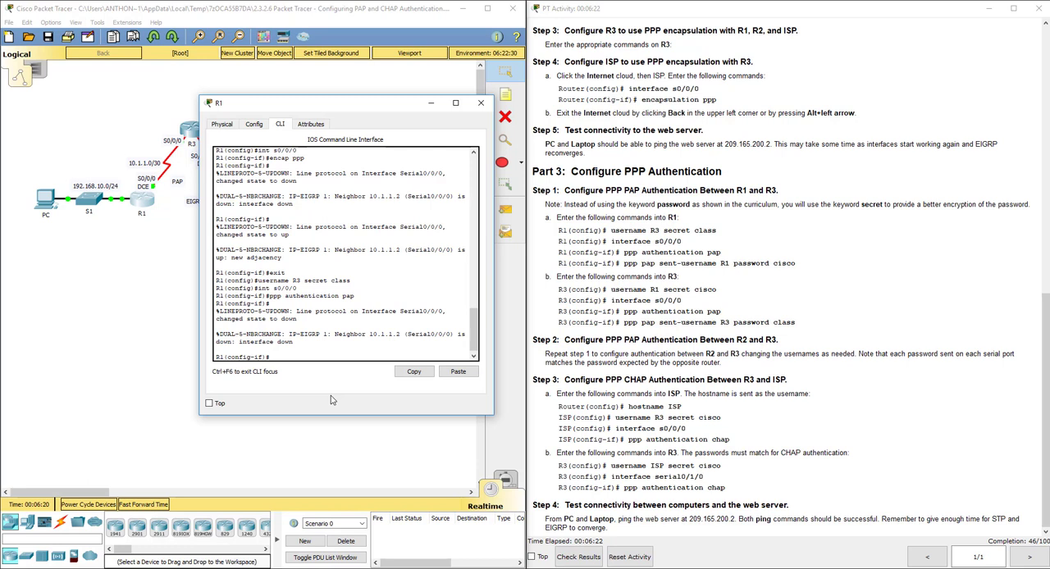
Configure R1's s0/0/0 to send PAP username R1 with its password, and exit to global configuration mode.
{"action": "type", "text": "ppp pap sent-username R1 password cisco"}
{"action": "key", "text": "Return"}
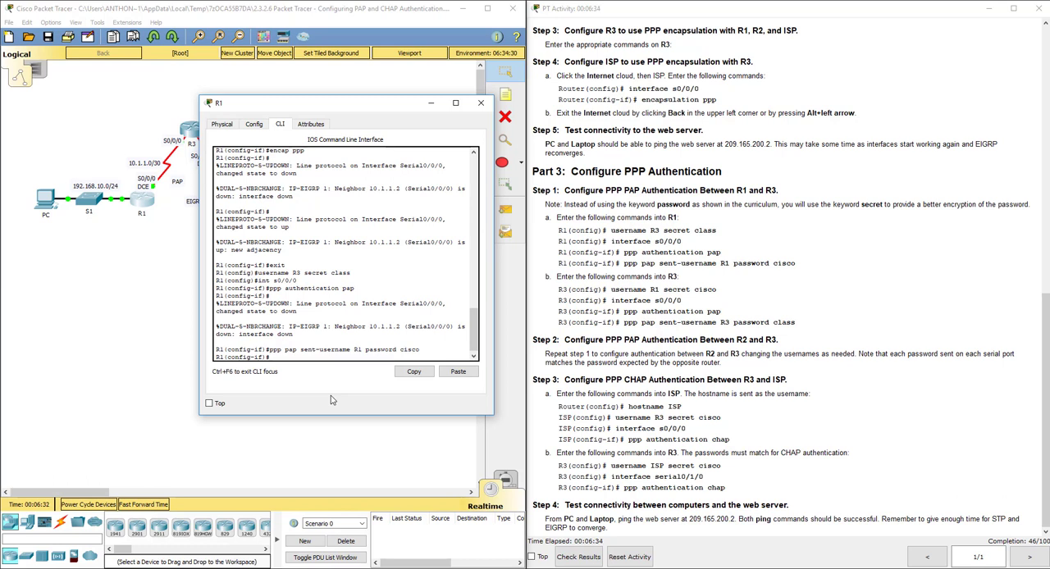
{"action": "type", "text": "exit"}
{"action": "key", "text": "Return"}
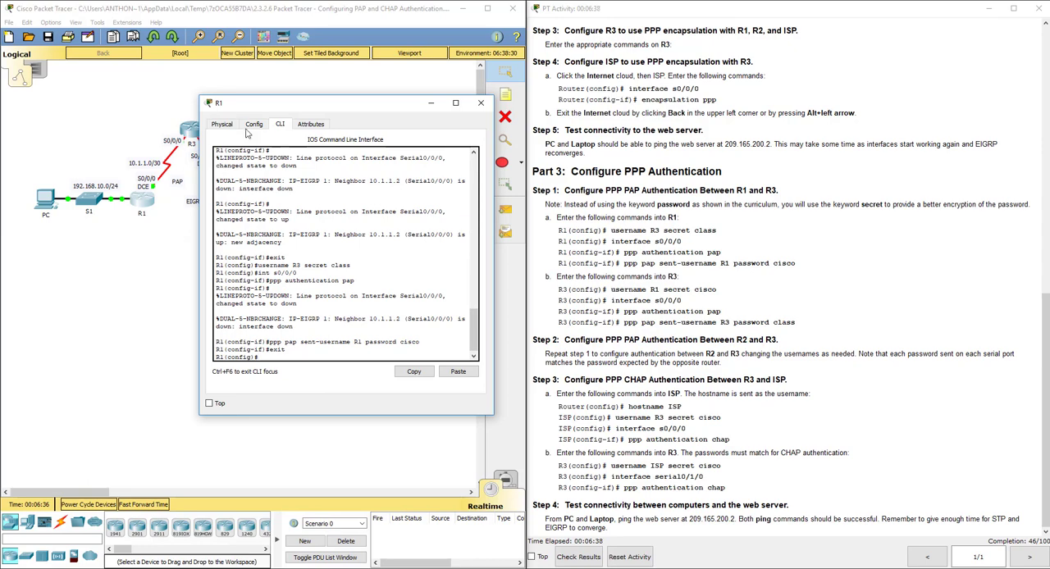
Move R1's window aside and open R3's command line at its global configuration prompt.
{"action": "left_click_drag", "start_coordinate": [277, 106], "coordinate": [819, 65]}
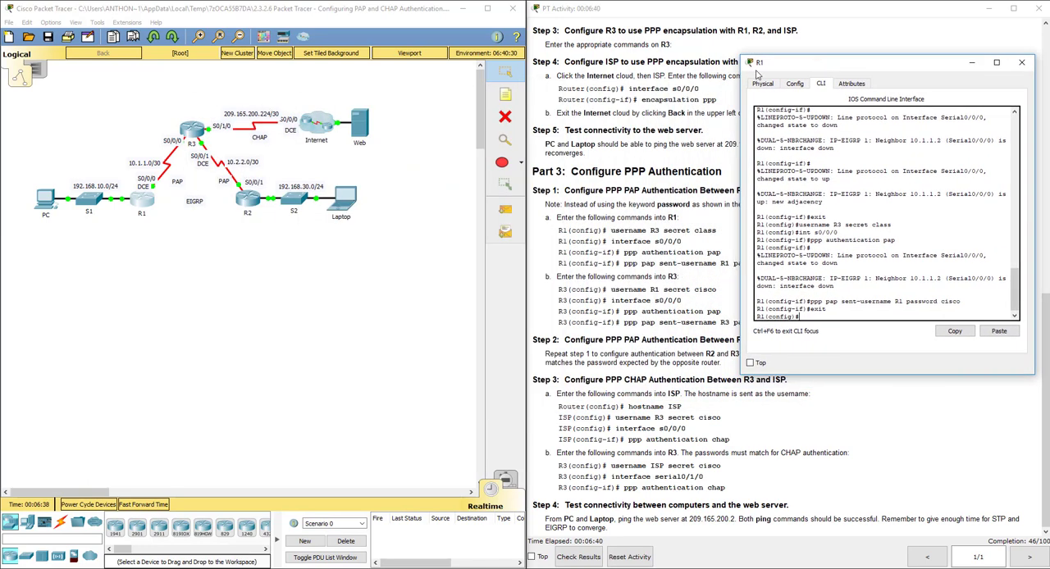
{"action": "left_click", "coordinate": [194, 131]}
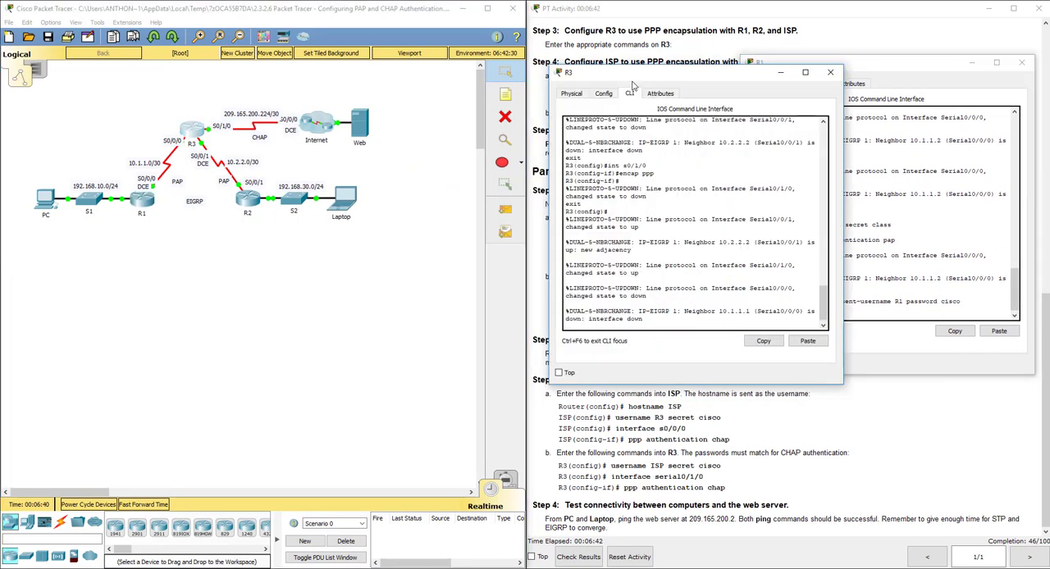
{"action": "left_click_drag", "start_coordinate": [633, 85], "coordinate": [369, 84]}
{"action": "left_click", "coordinate": [326, 320]}
{"action": "key", "text": "Return"}
{"action": "type", "text": "exit"}
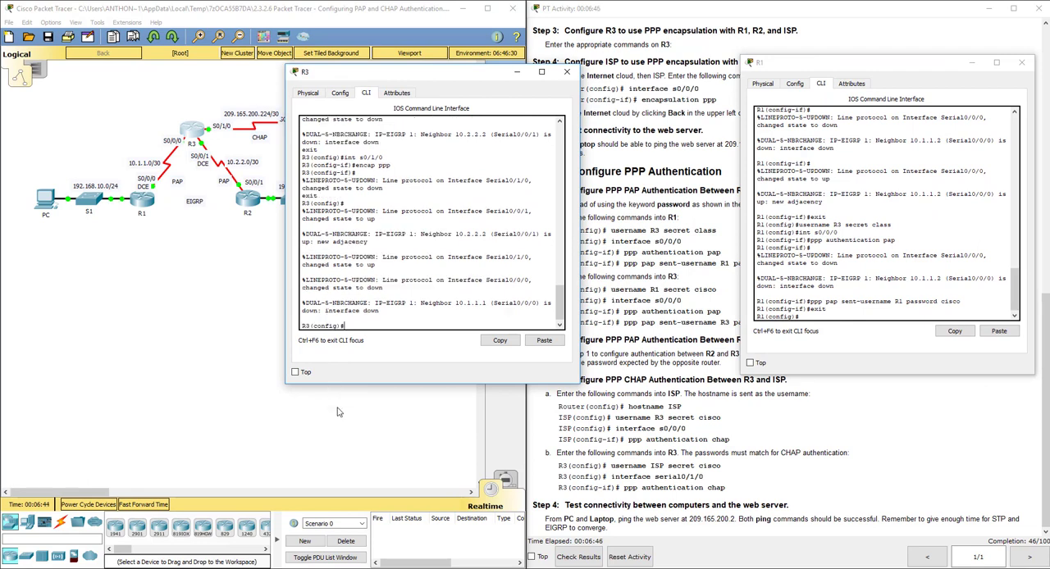
{"action": "type", "text": "useranem"}
Create username R1 on R3 with the secret password given in the instructions.
{"action": "key", "text": "BackSpace"}
{"action": "key", "text": "BackSpace"}
{"action": "type", "text": "name R1 secret cisco"}
{"action": "key", "text": "Return"}
Enable PPP PAP authentication on R3's interface s0/0/0.
{"action": "type", "text": "in"}
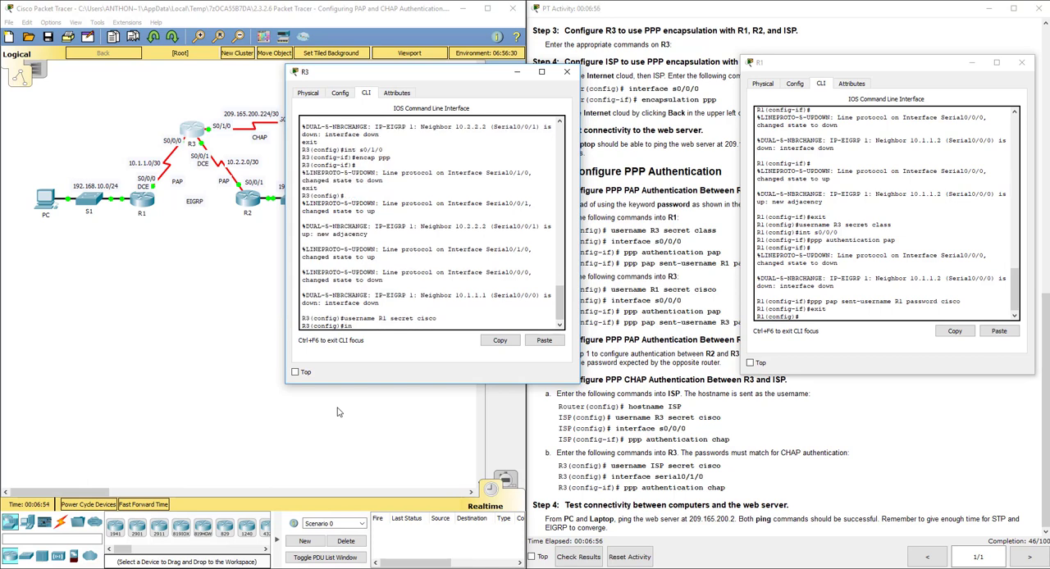
{"action": "type", "text": "t s0/0/0"}
{"action": "key", "text": "Return"}
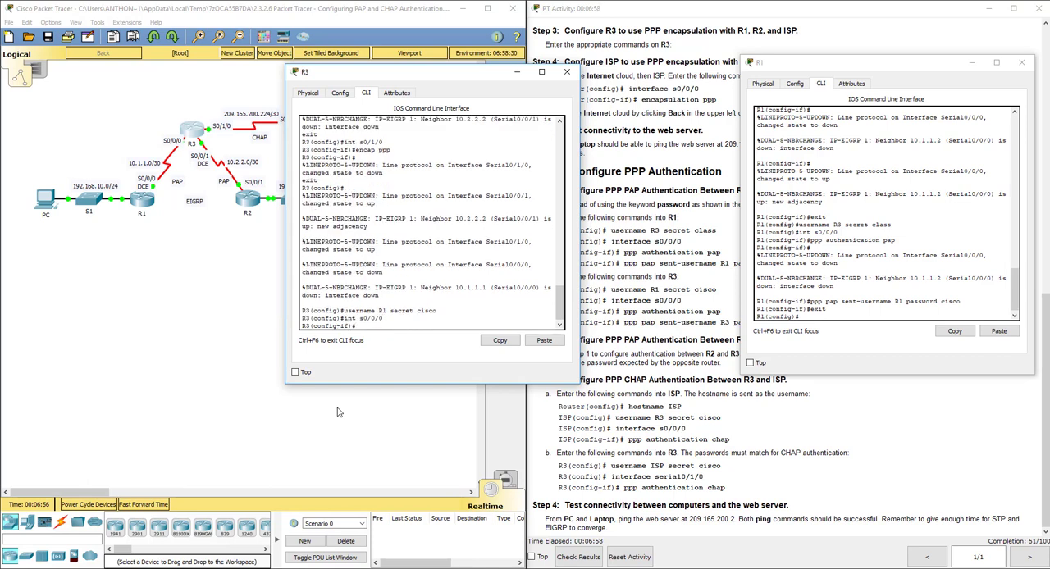
{"action": "type", "text": "ppp authentication pap"}
{"action": "key", "text": "Return"}
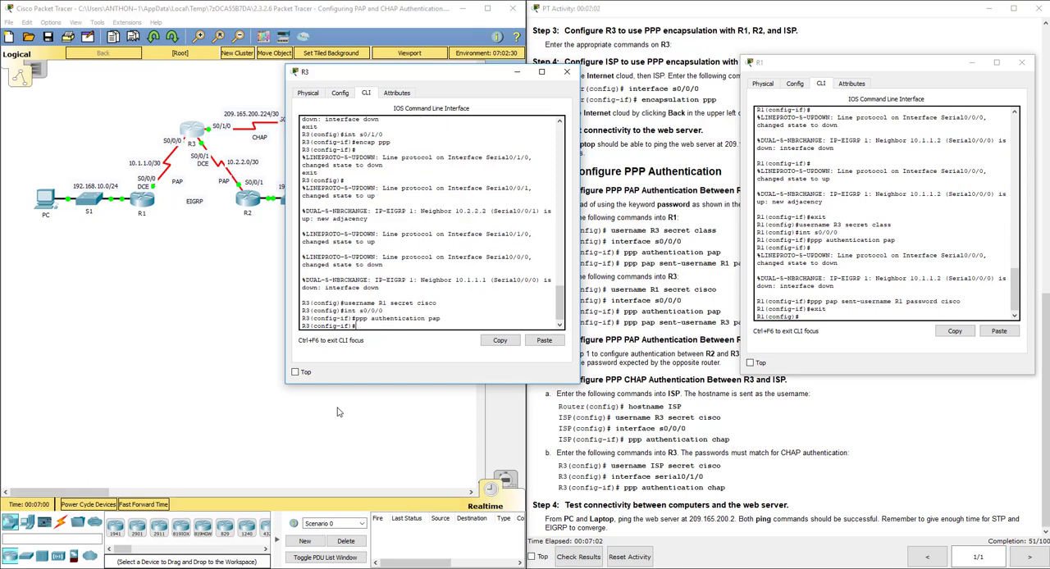
Configure R3's s0/0/0 to send PAP username R3 with its password, and exit to global configuration mode.
{"action": "type", "text": "ppp pap sent-username R3"}
{"action": "left_click_drag", "start_coordinate": [829, 70], "coordinate": [875, 53]}
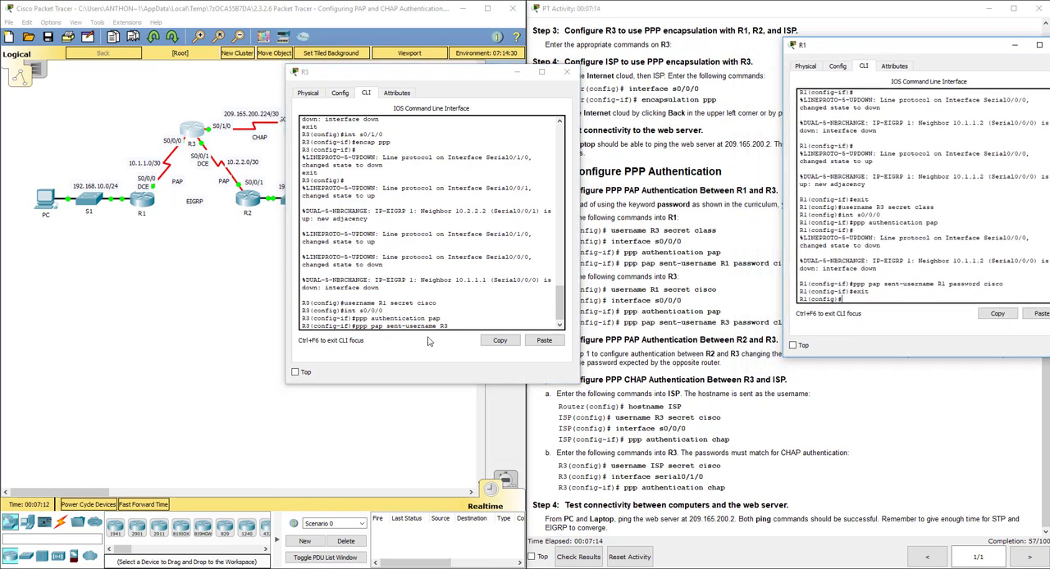
{"action": "left_click", "coordinate": [468, 341]}
{"action": "type", "text": "password class"}
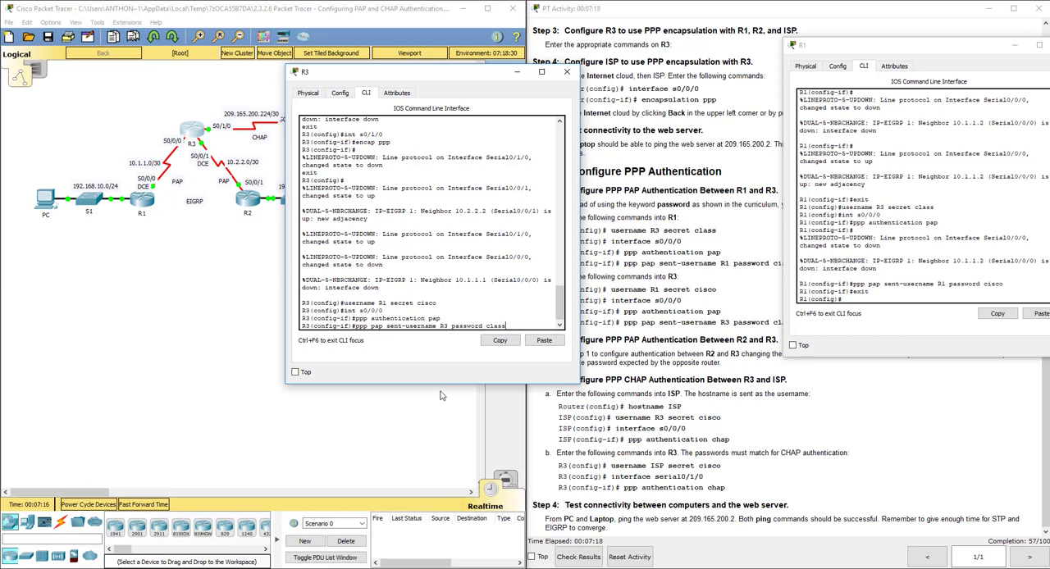
{"action": "key", "text": "Return"}
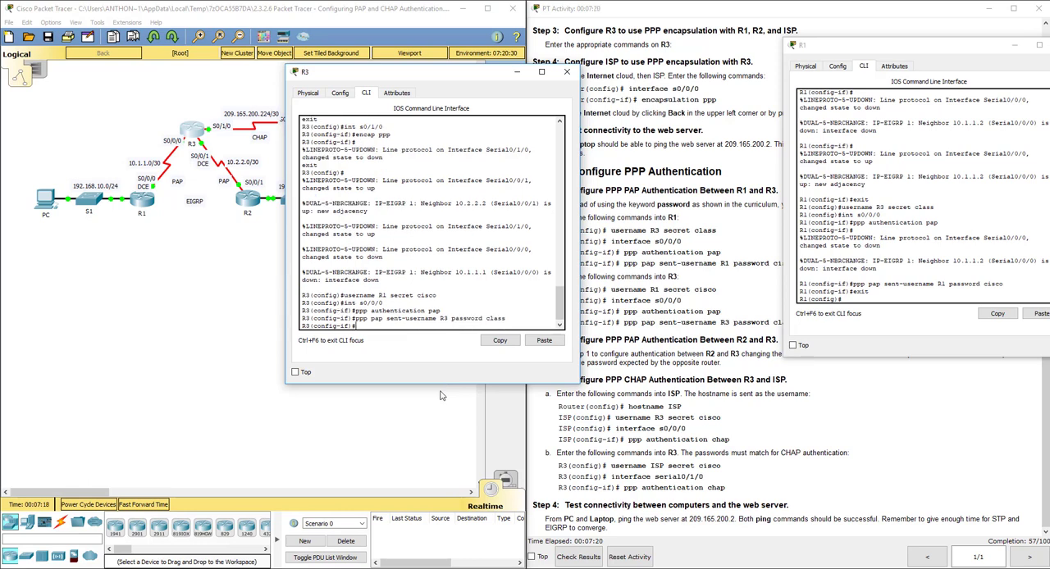
{"action": "type", "text": "exit"}
{"action": "key", "text": "Return"}
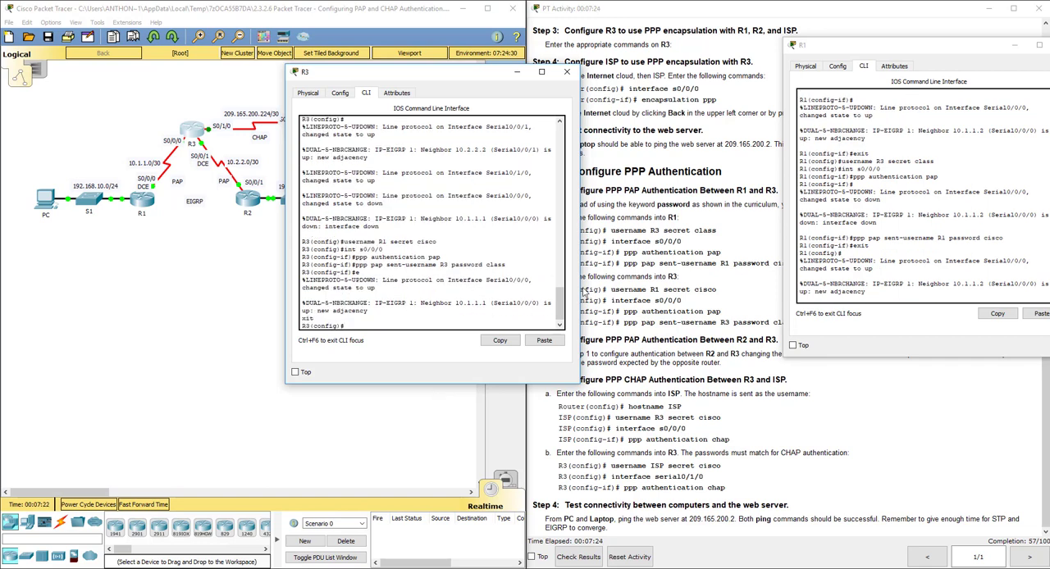
Place the R1 and R3 windows side by side and highlight R1's username R3 command for comparison.
{"action": "left_click_drag", "start_coordinate": [878, 48], "coordinate": [297, 82]}
{"action": "left_click", "coordinate": [450, 69]}
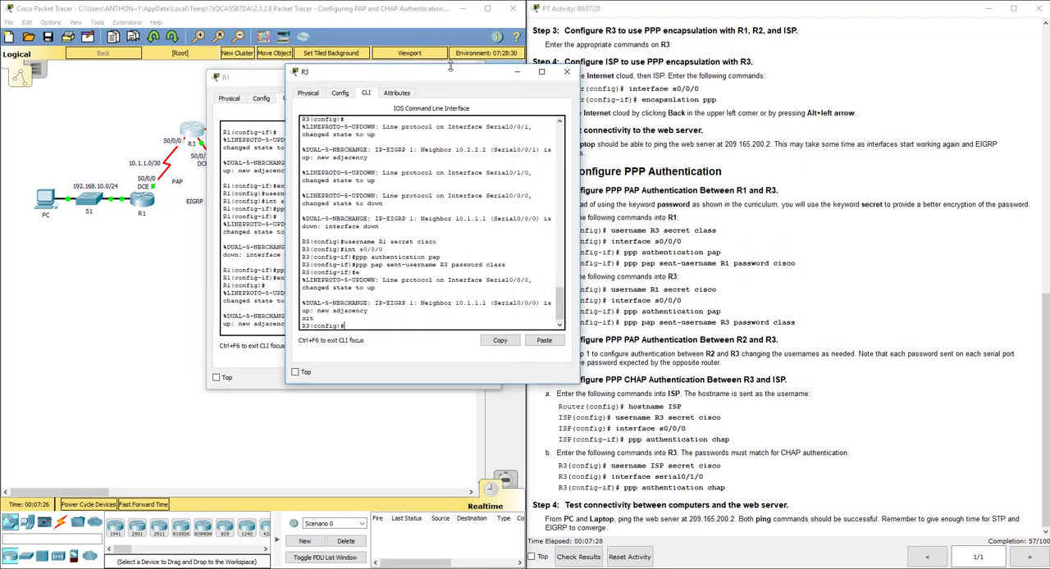
{"action": "left_click_drag", "start_coordinate": [451, 73], "coordinate": [697, 68]}
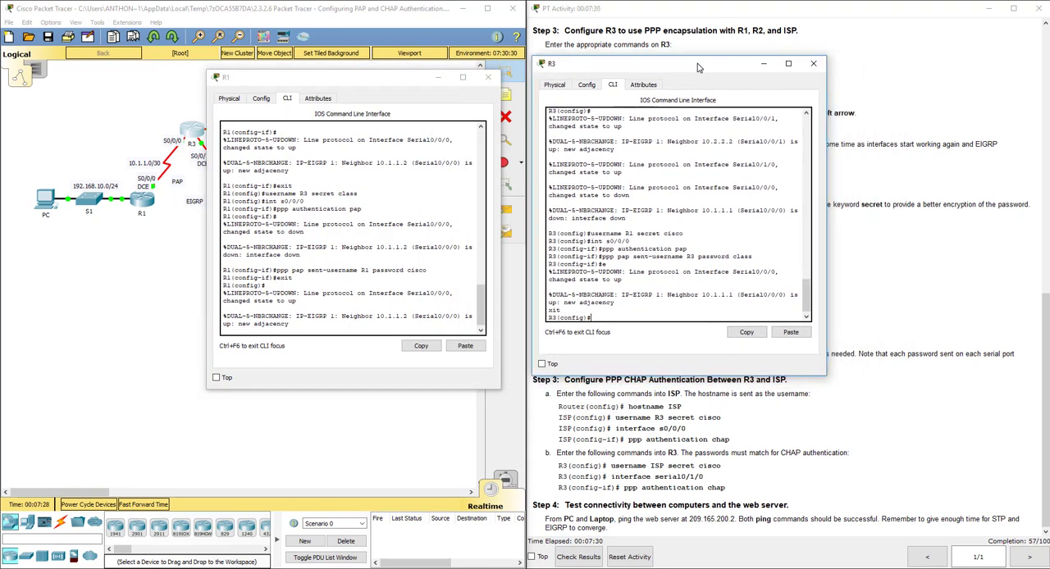
{"action": "left_click_drag", "start_coordinate": [401, 88], "coordinate": [427, 73]}
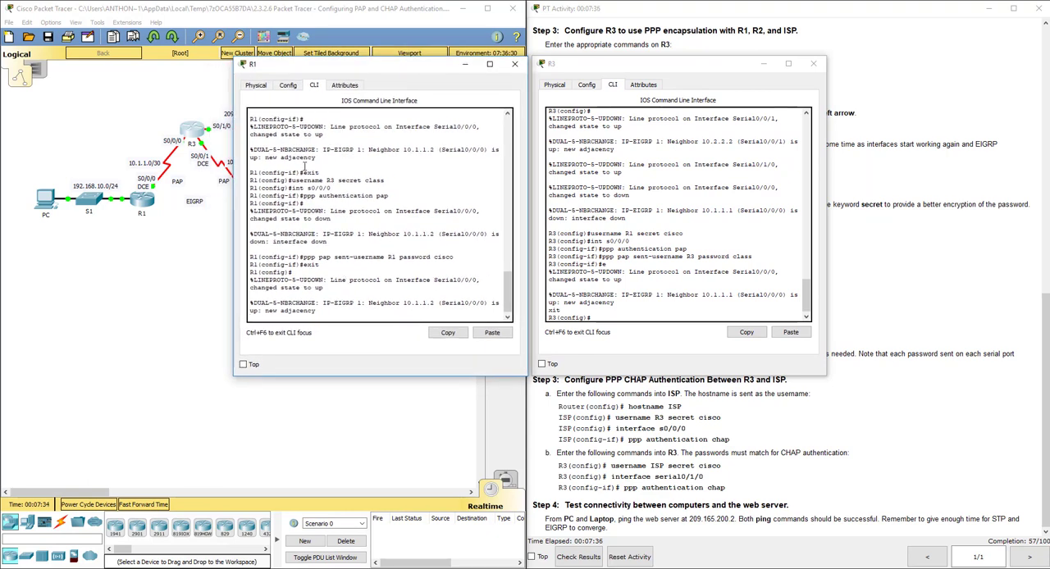
{"action": "left_click_drag", "start_coordinate": [292, 179], "coordinate": [385, 179]}
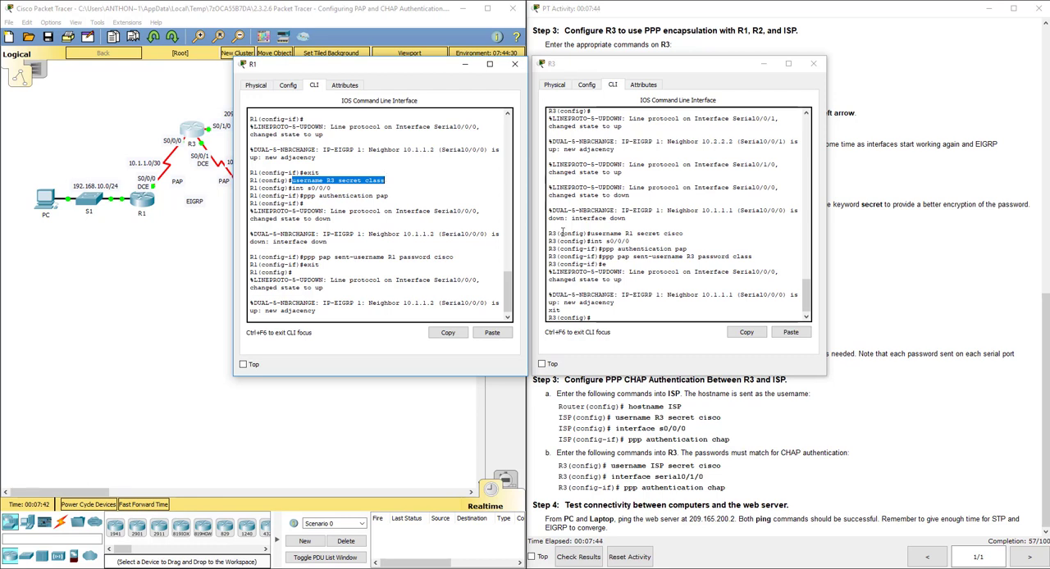
Compare the PAP credentials on R1 and R3 by highlighting each router's username command and the sent-username command of its peer.
{"action": "left_click_drag", "start_coordinate": [754, 257], "coordinate": [687, 253]}
{"action": "double_click", "coordinate": [691, 256]}
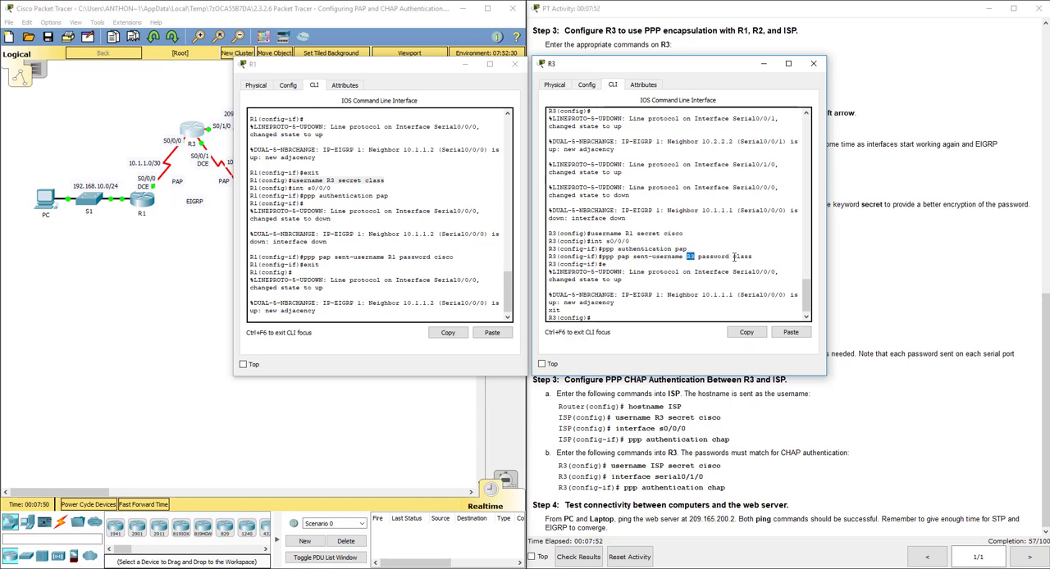
{"action": "left_click_drag", "start_coordinate": [731, 257], "coordinate": [751, 257]}
{"action": "left_click", "coordinate": [386, 182]}
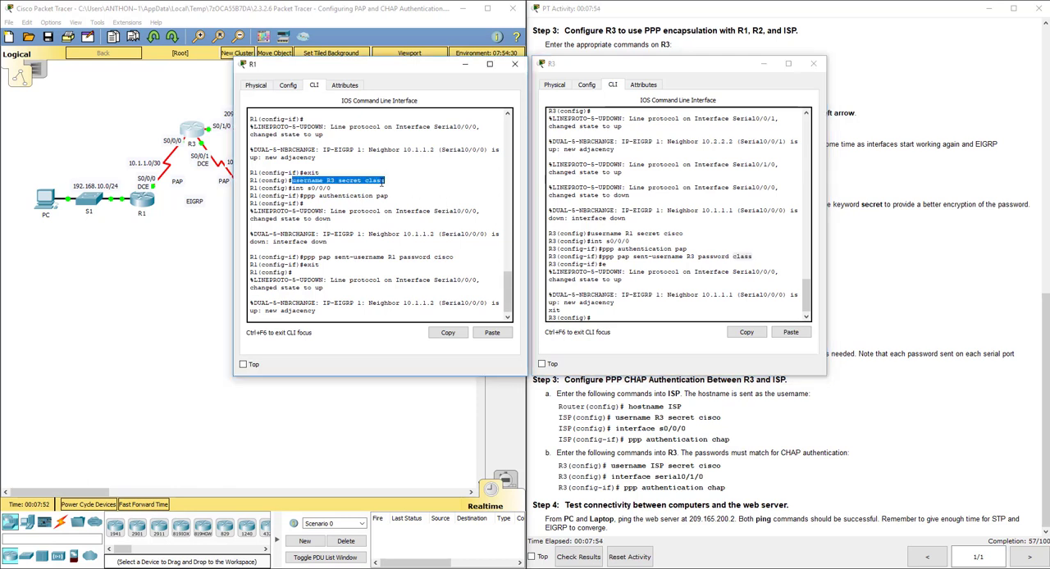
{"action": "left_click_drag", "start_coordinate": [384, 181], "coordinate": [291, 186]}
{"action": "left_click_drag", "start_coordinate": [303, 257], "coordinate": [457, 257]}
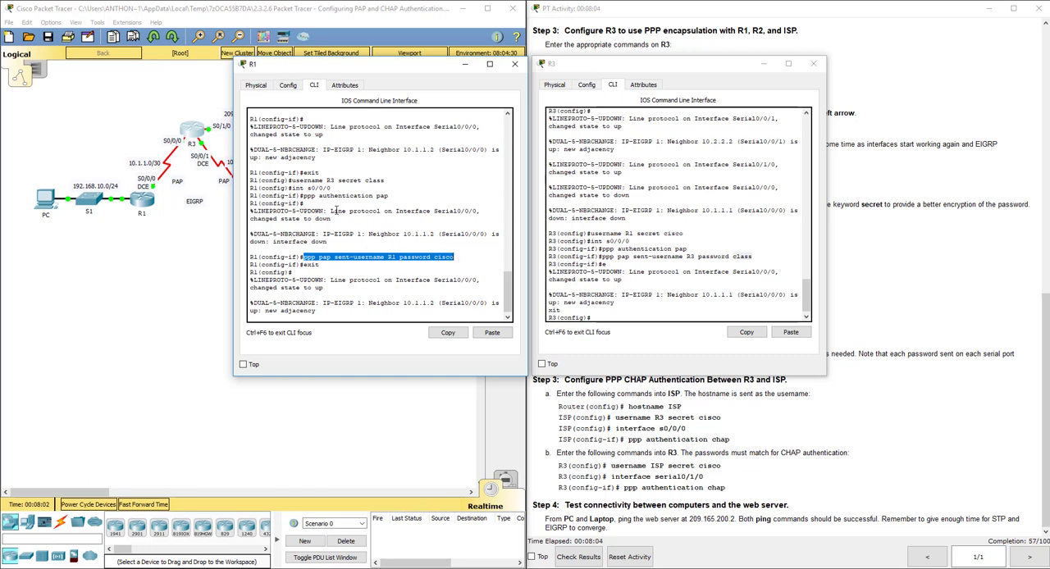
{"action": "double_click", "coordinate": [605, 234]}
{"action": "left_click_drag", "start_coordinate": [606, 234], "coordinate": [686, 234]}
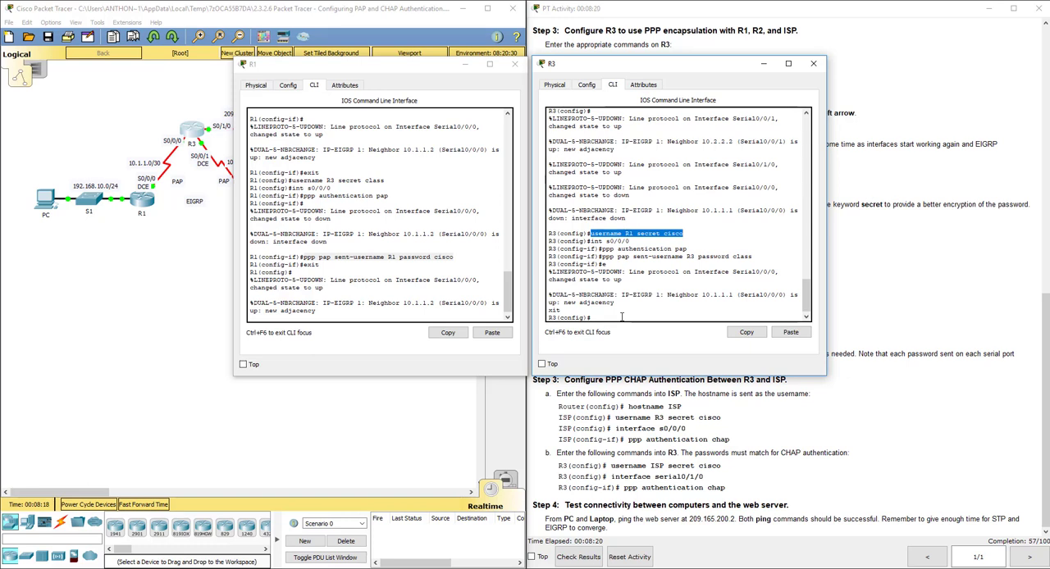
{"action": "left_click", "coordinate": [364, 208]}
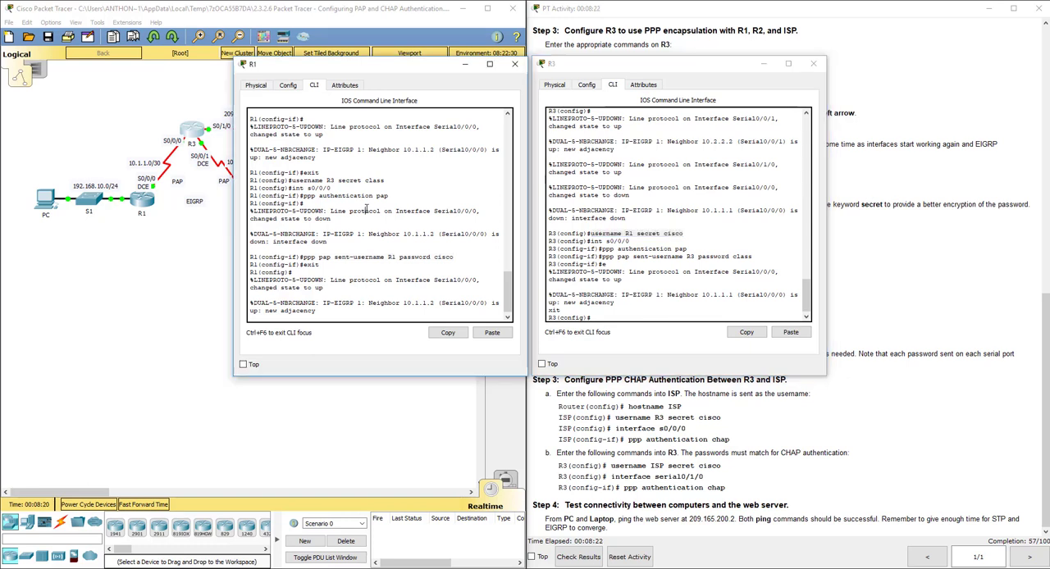
{"action": "left_click_drag", "start_coordinate": [291, 180], "coordinate": [388, 179]}
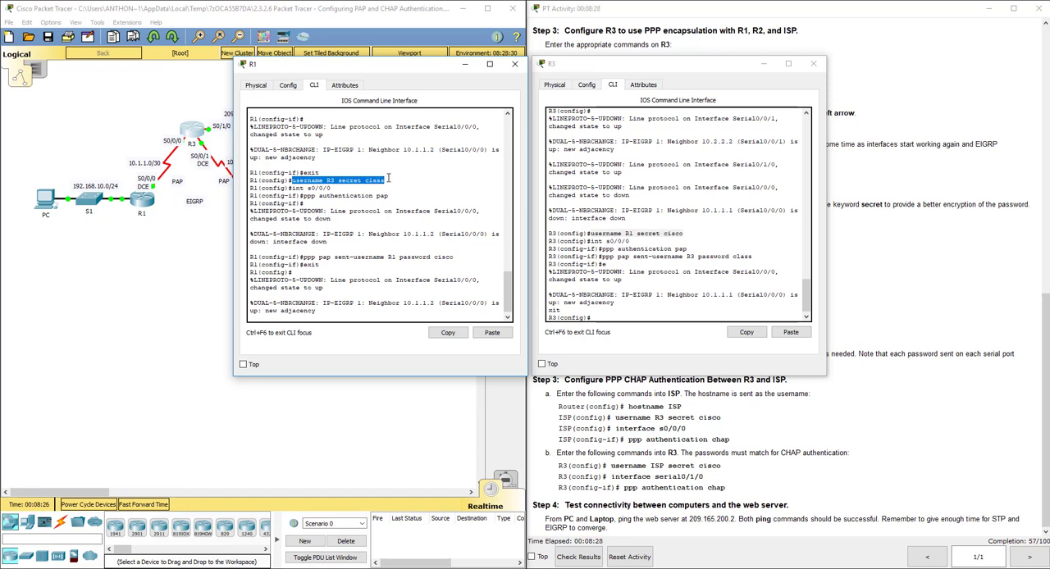
{"action": "left_click", "coordinate": [323, 258]}
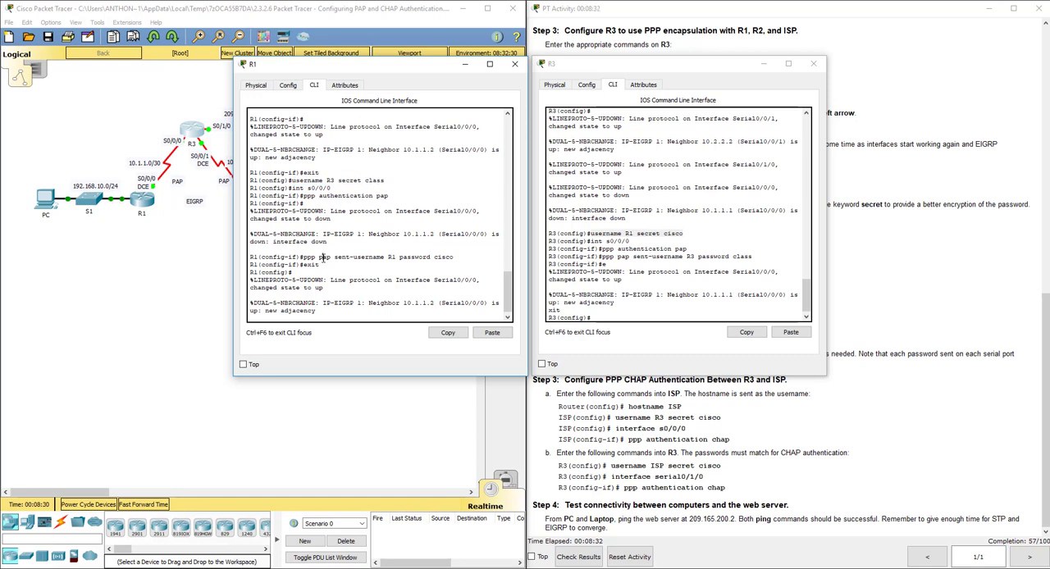
{"action": "left_click", "coordinate": [568, 251]}
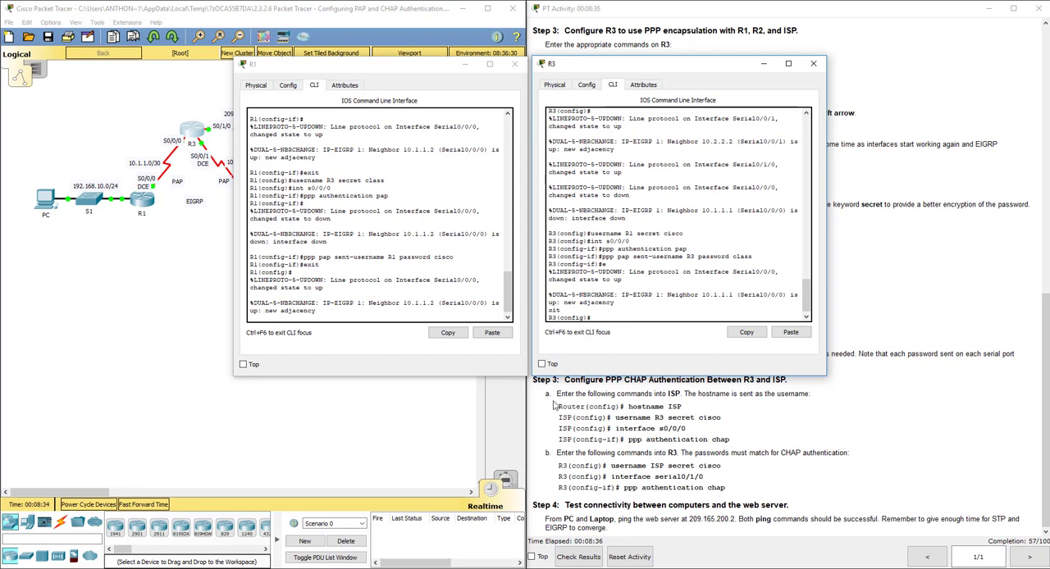
Open R2's command line from the topology and create username R3 with the secret password given in the instructions.
{"action": "left_click", "coordinate": [596, 466]}
{"action": "left_click", "coordinate": [398, 421]}
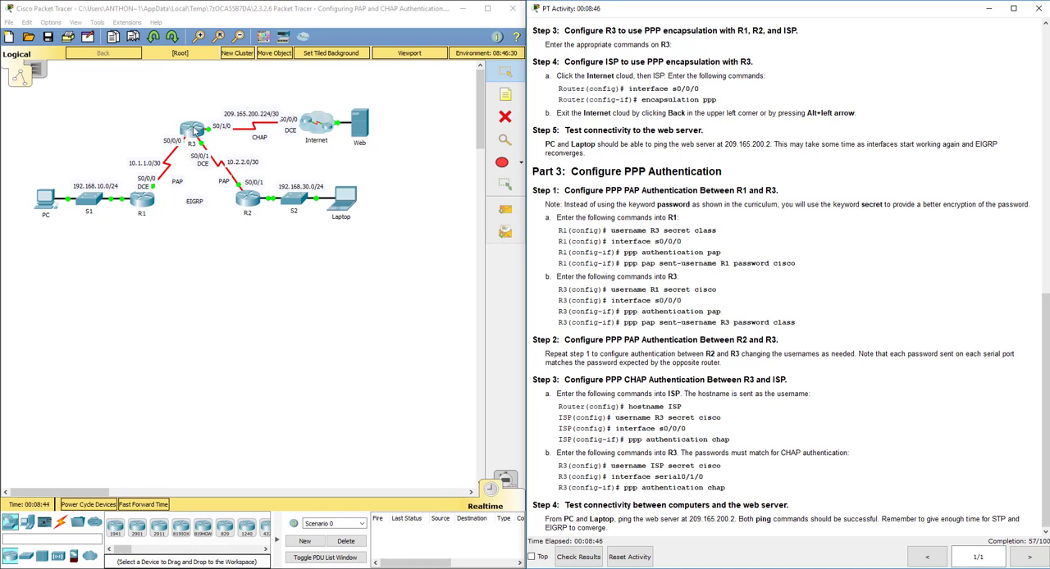
{"action": "left_click", "coordinate": [254, 202]}
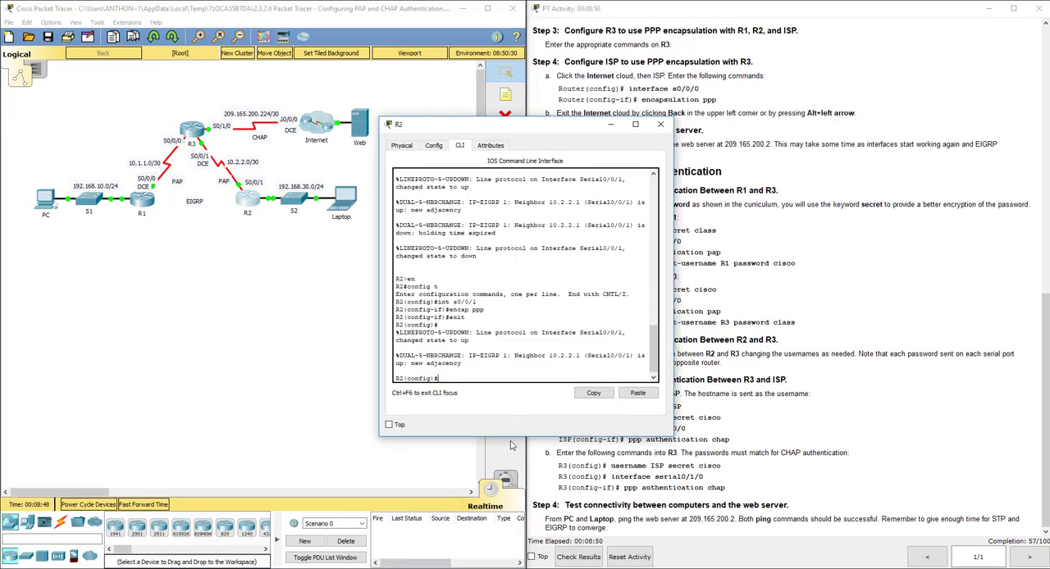
{"action": "type", "text": "username R3"}
{"action": "left_click_drag", "start_coordinate": [556, 134], "coordinate": [426, 131]}
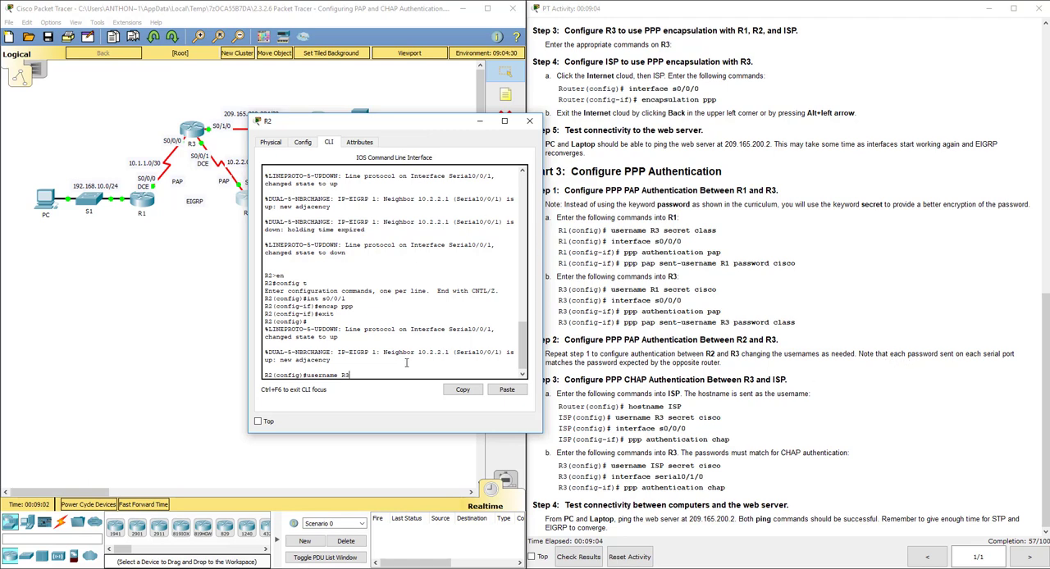
{"action": "mouse_move", "coordinate": [389, 128]}
{"action": "left_mouse_down"}
{"action": "mouse_move", "coordinate": [414, 113]}
{"action": "mouse_move", "coordinate": [384, 113]}
{"action": "left_mouse_up"}
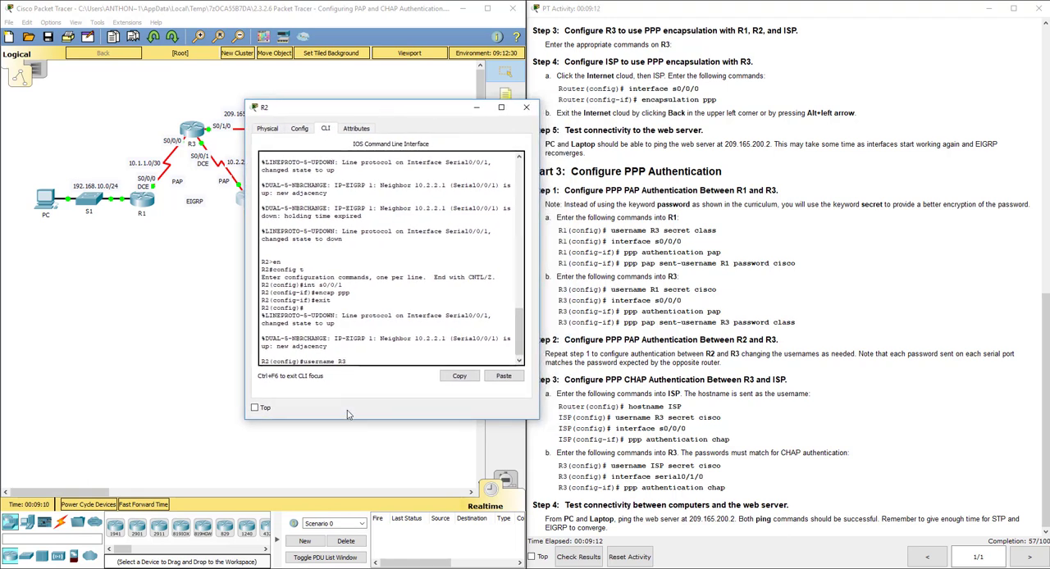
{"action": "type", "text": "secret class"}
{"action": "key", "text": "Return"}
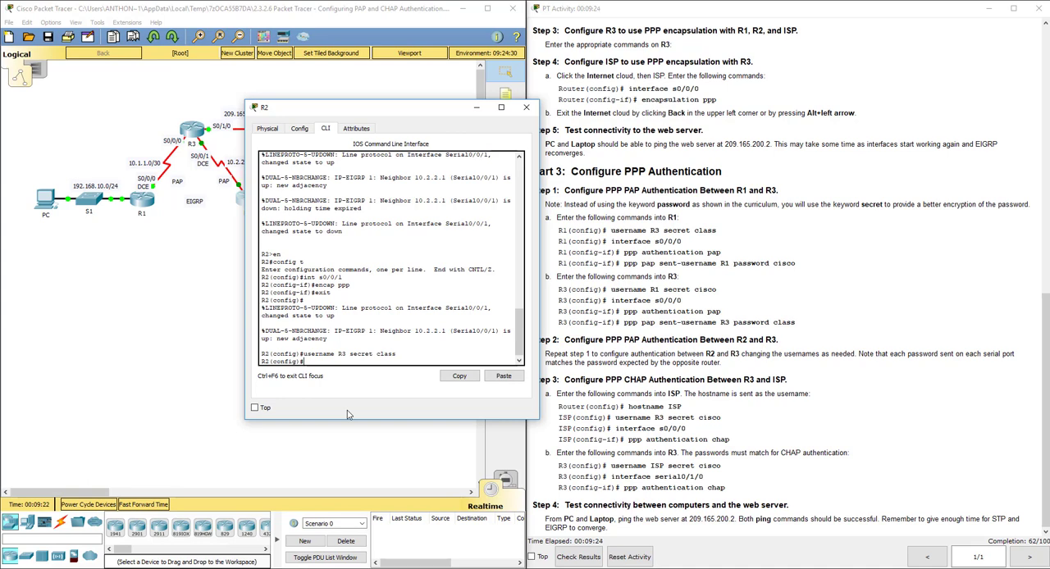
Enable PPP PAP authentication on R2's interface s0/0/1.
{"action": "type", "text": "in "}
{"action": "type", "text": " s0/0/1"}
{"action": "mouse_move", "coordinate": [346, 112]}
{"action": "left_mouse_down"}
{"action": "mouse_move", "coordinate": [366, 114]}
{"action": "mouse_move", "coordinate": [333, 117]}
{"action": "left_mouse_up"}
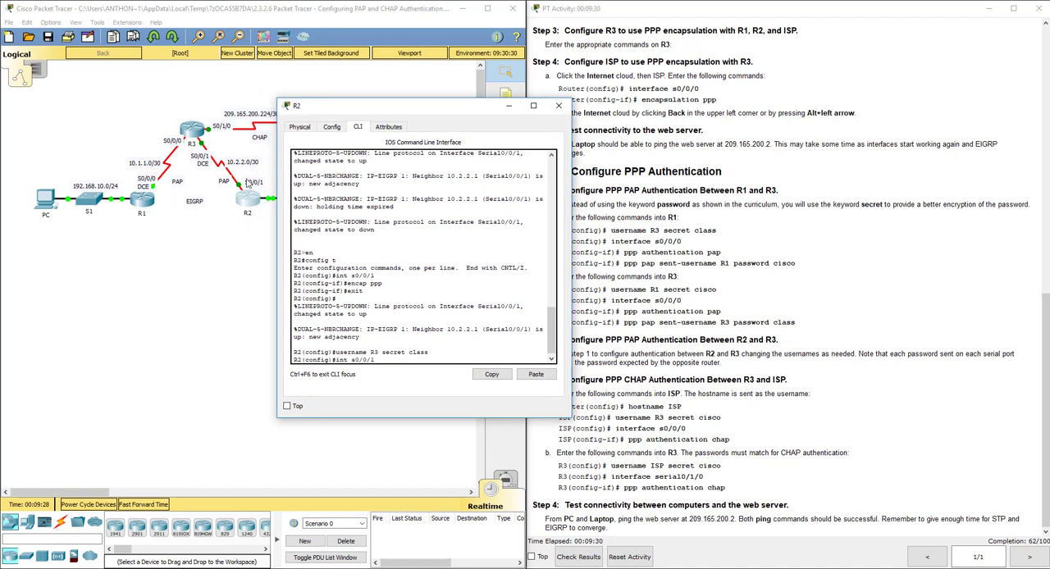
{"action": "key", "text": "Return"}
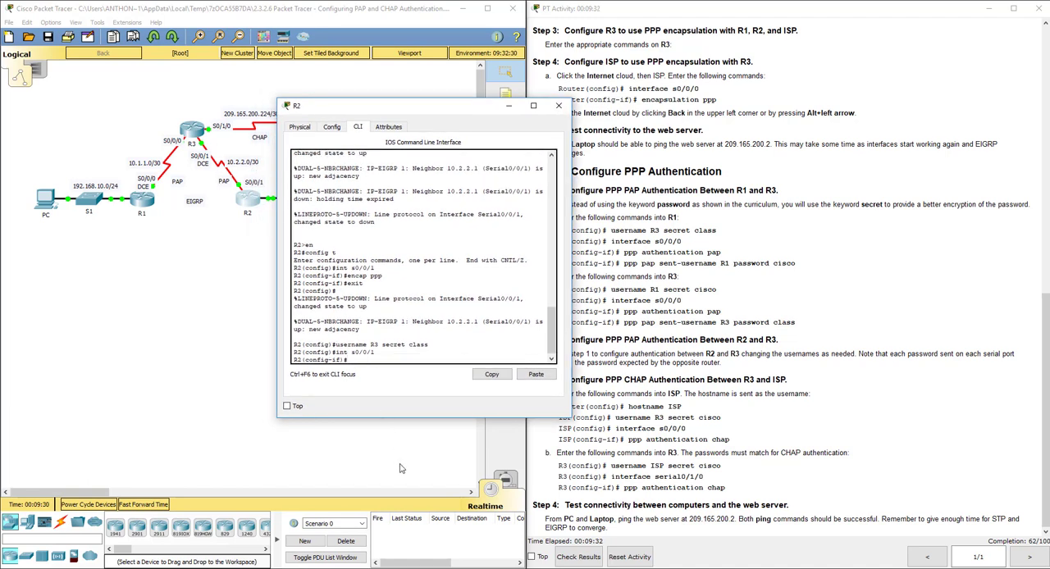
{"action": "type", "text": "ppp auth pap"}
{"action": "key", "text": "Return"}
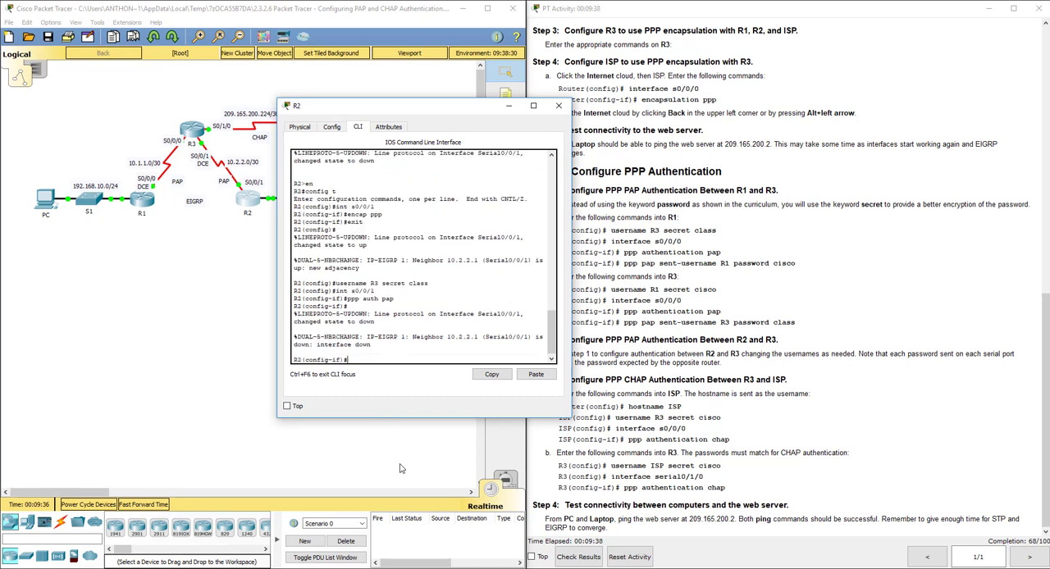
Configure R2's s0/0/1 to send PAP username R2 with its password, and exit to global configuration mode.
{"action": "type", "text": "ppp pap sent-username R2 password cisco"}
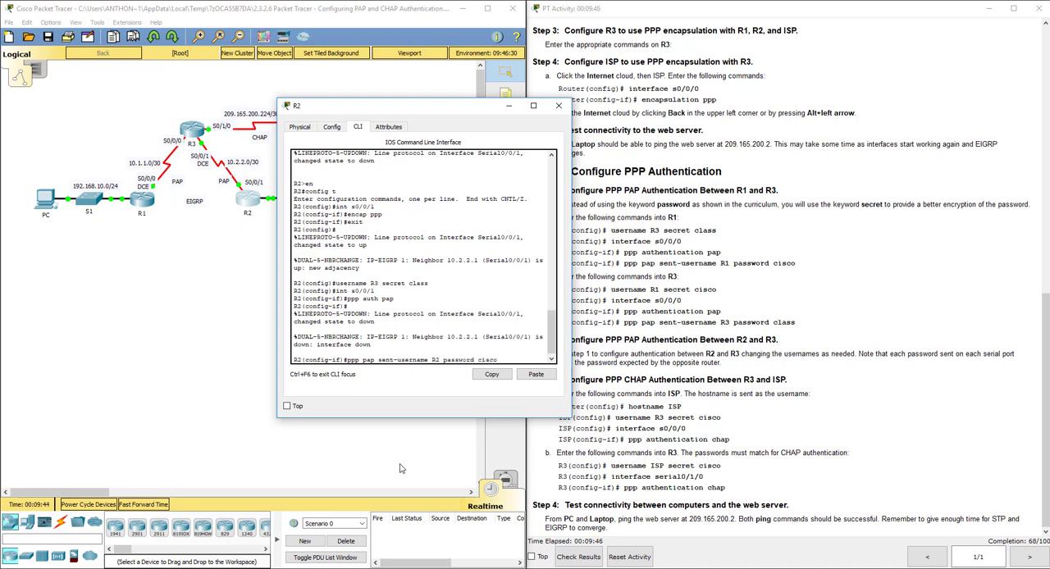
{"action": "key", "text": "Return"}
{"action": "type", "text": "ex"}
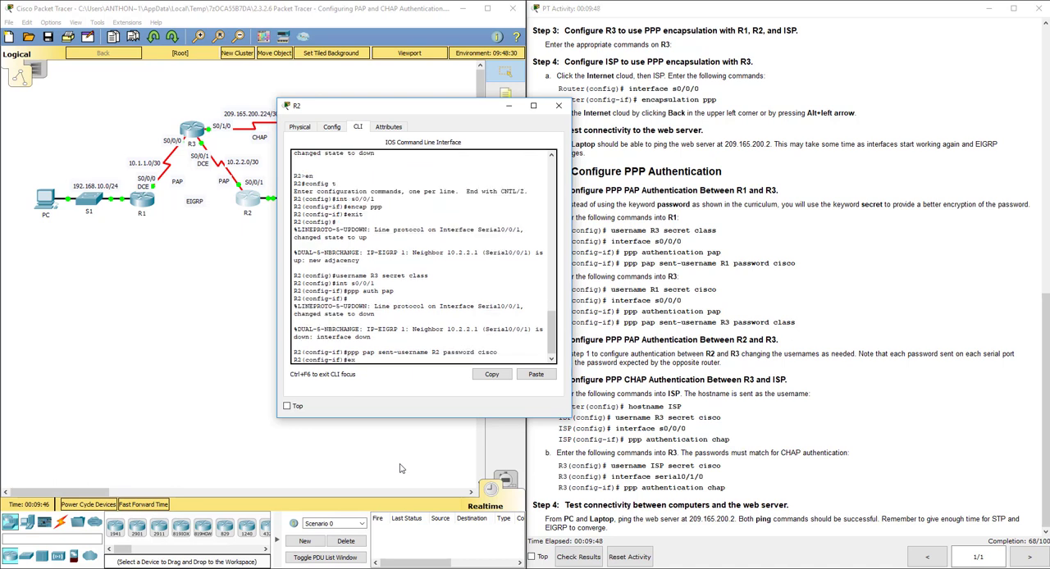
{"action": "type", "text": "it"}
{"action": "key", "text": "Return"}
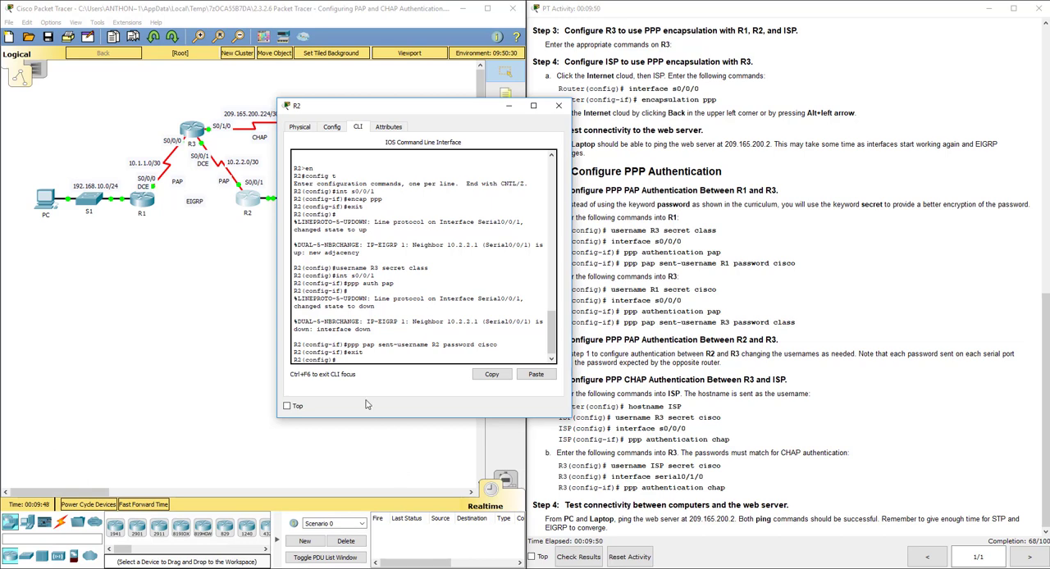
With the R2 and R3 windows side by side, create username R2 on R3 with its secret password and compare it with R2's sent-username command.
{"action": "left_click", "coordinate": [191, 134]}
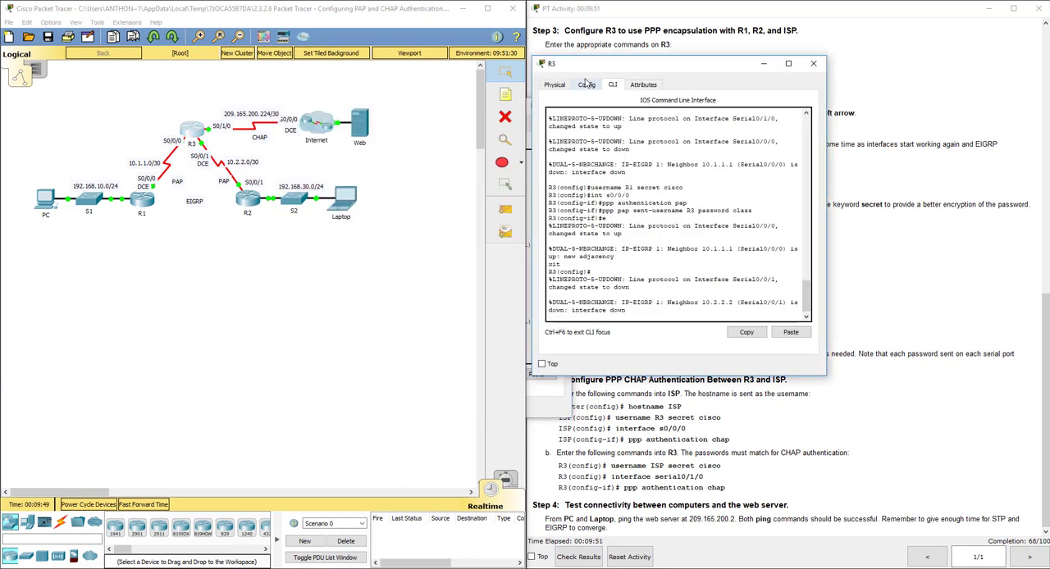
{"action": "left_click", "coordinate": [541, 406]}
{"action": "left_click_drag", "start_coordinate": [618, 70], "coordinate": [679, 110]}
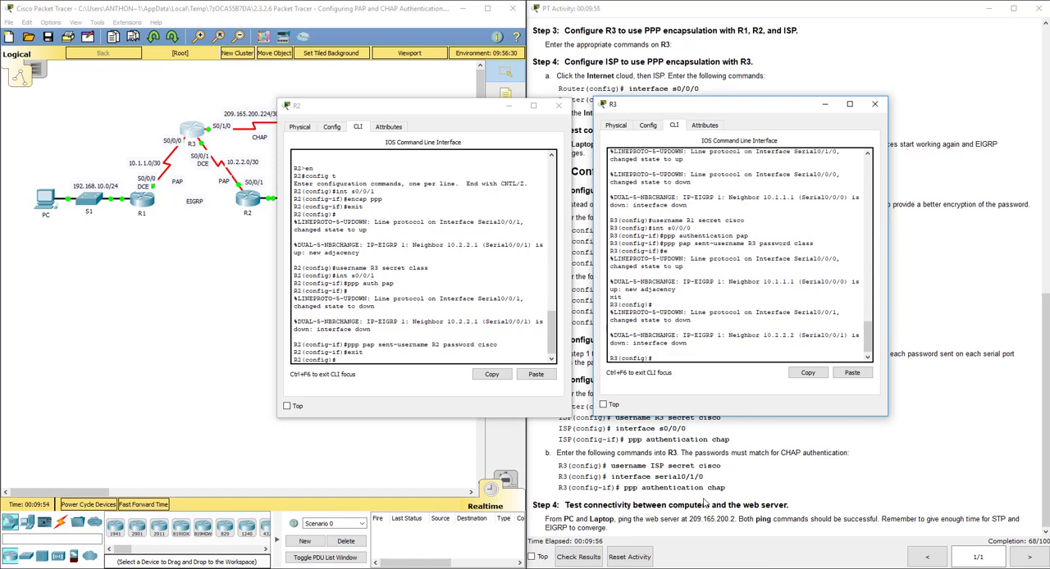
{"action": "type", "text": "username R2 secret cisco"}
{"action": "key", "text": "Return"}
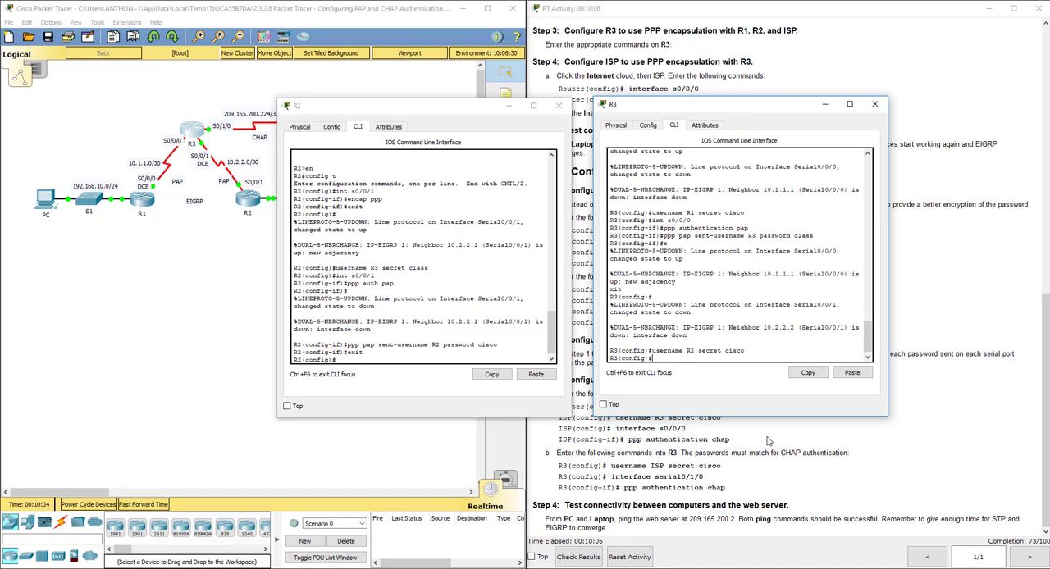
{"action": "left_click_drag", "start_coordinate": [744, 350], "coordinate": [652, 351]}
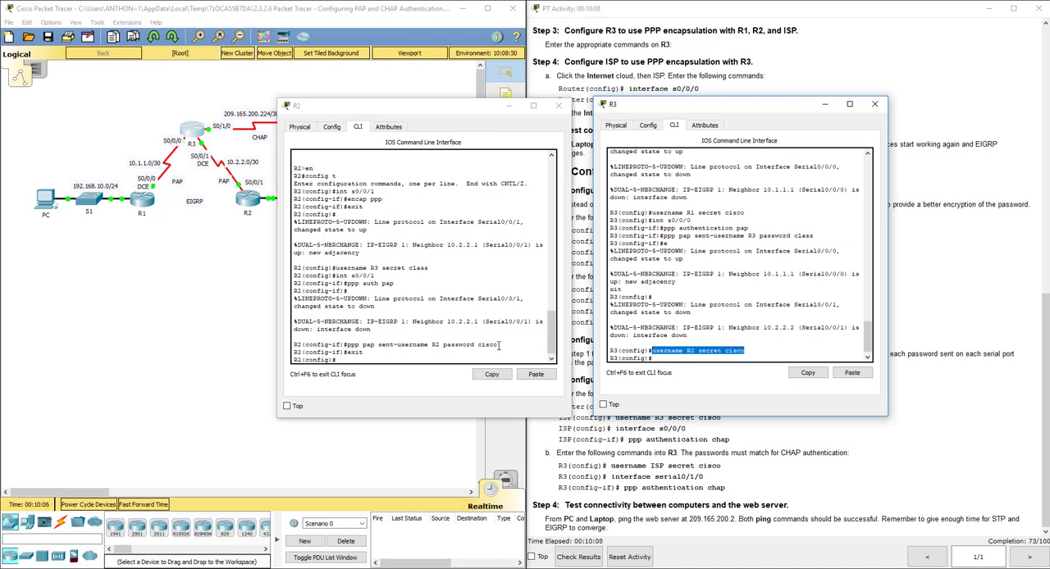
{"action": "left_click_drag", "start_coordinate": [498, 345], "coordinate": [354, 344]}
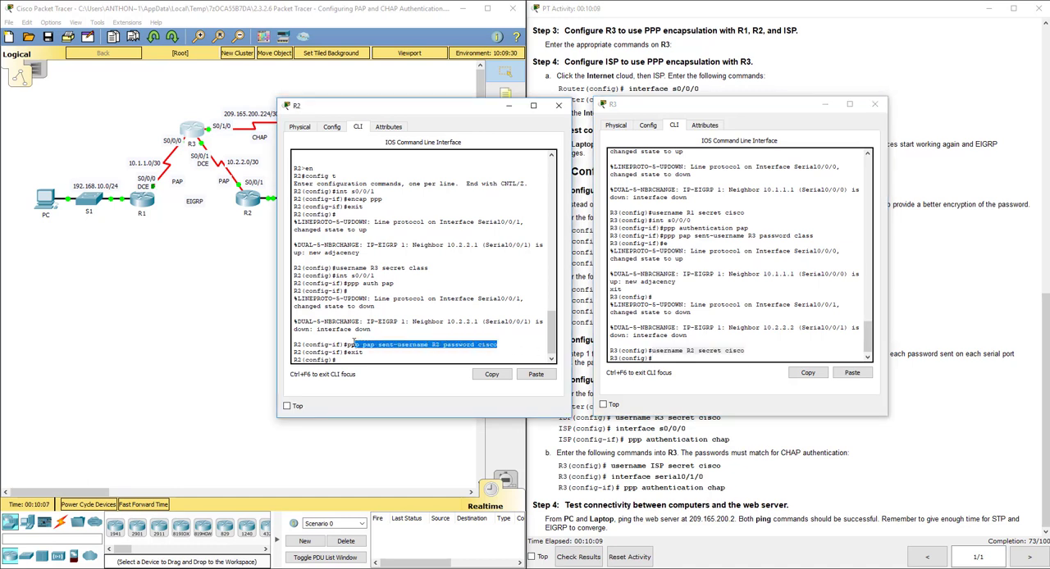
{"action": "left_click", "coordinate": [648, 349]}
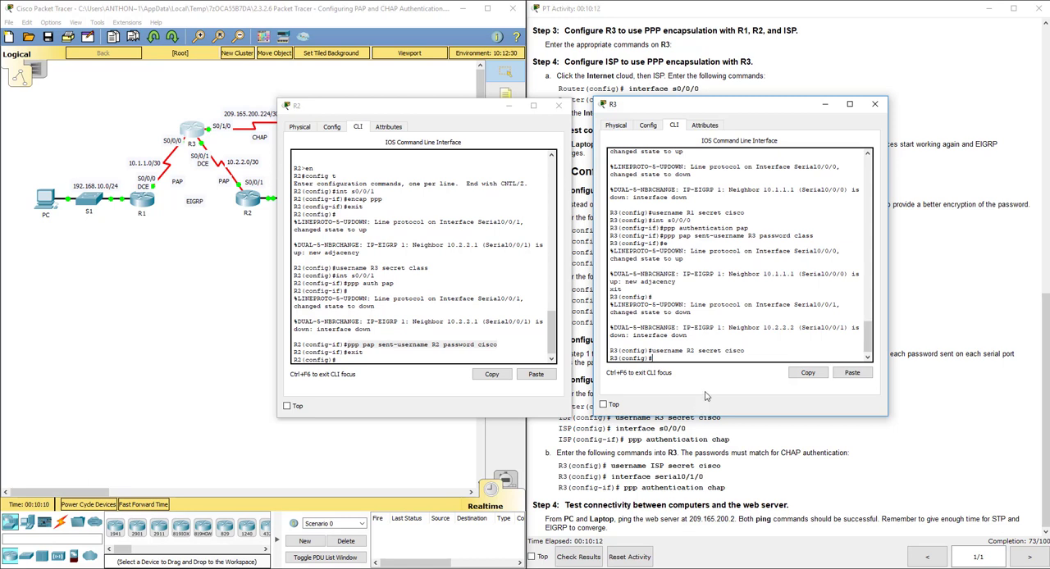
Enable PPP PAP authentication on R3's interface s0/0/1.
{"action": "type", "text": "int s0/0/1"}
{"action": "key", "text": "Return"}
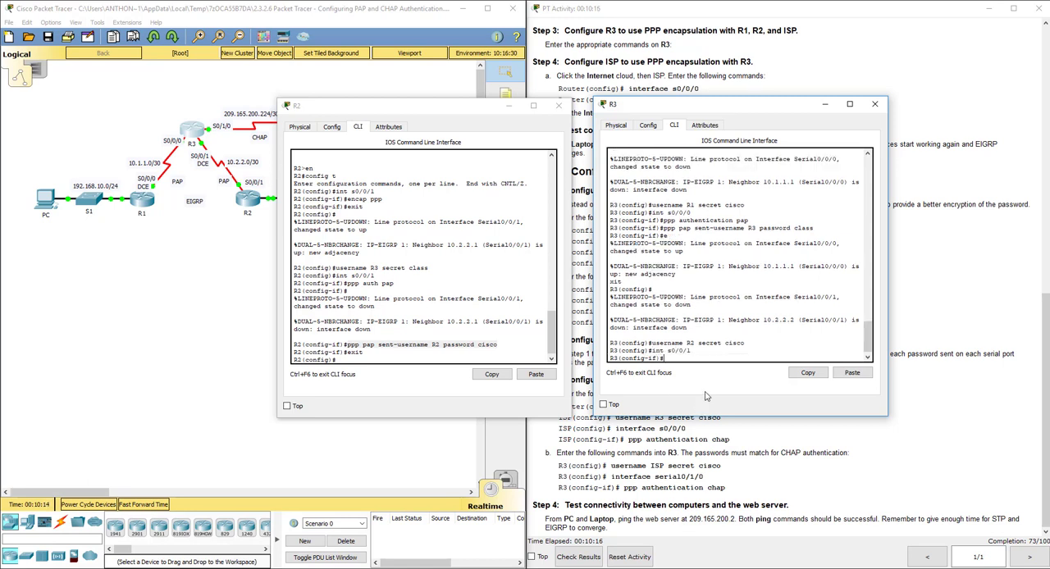
{"action": "type", "text": "ppp auth pap"}
{"action": "key", "text": "Return"}
{"action": "type", "text": "ppp"}
Configure R3's s0/0/1 to send PAP username R3 with its password, and exit to global configuration mode.
{"action": "key", "text": "BackSpace"}
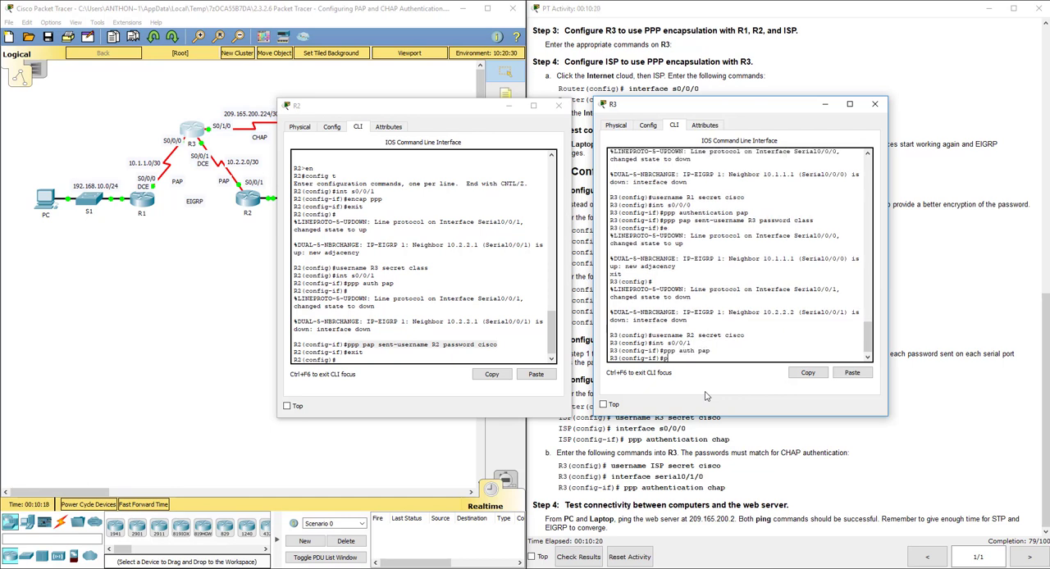
{"action": "type", "text": "pap sent-username R3 password class"}
{"action": "key", "text": "Return"}
{"action": "type", "text": "exit"}
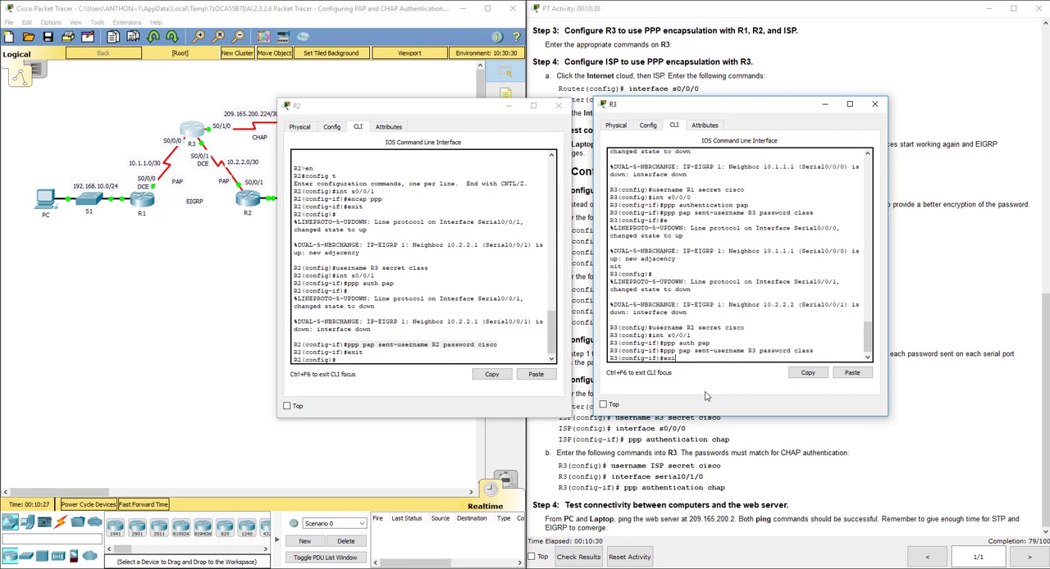
{"action": "key", "text": "Return"}
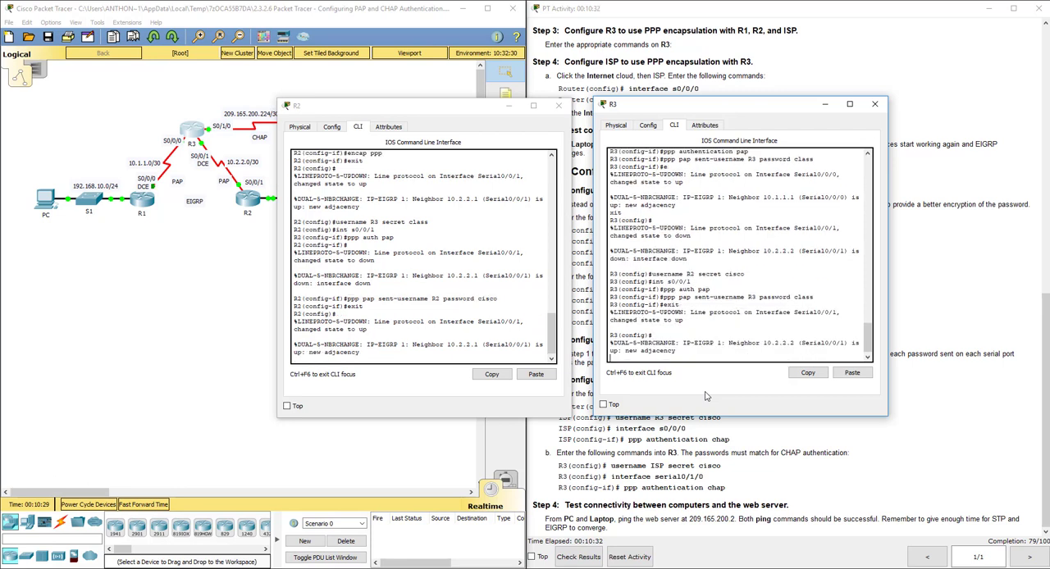
{"action": "key", "text": "Return"}
Review the PAP commands on R2 and R3, highlighting R3's username R2 command, and return to the network topology.
{"action": "left_click", "coordinate": [476, 354]}
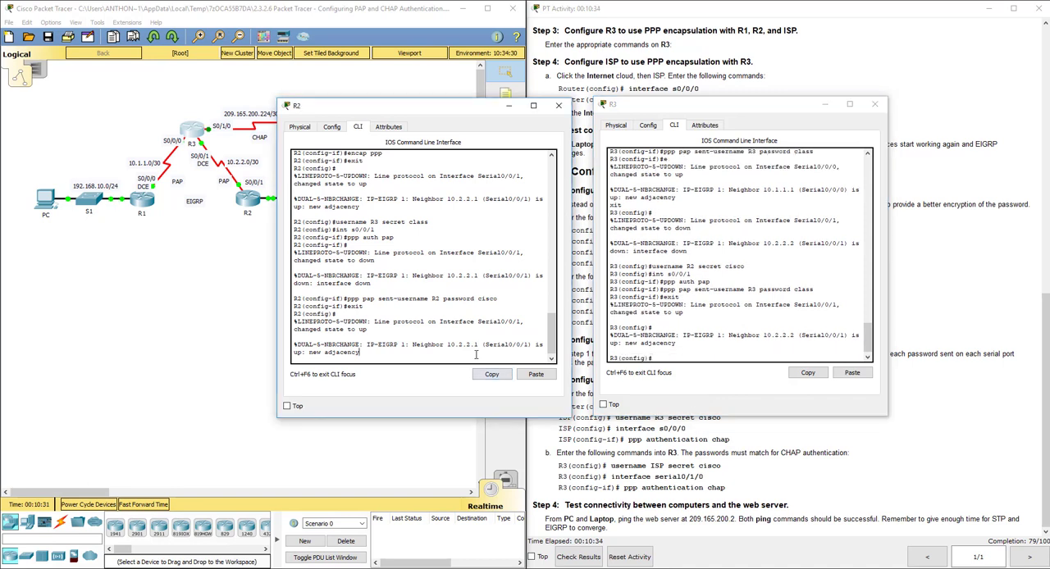
{"action": "key", "text": "Return"}
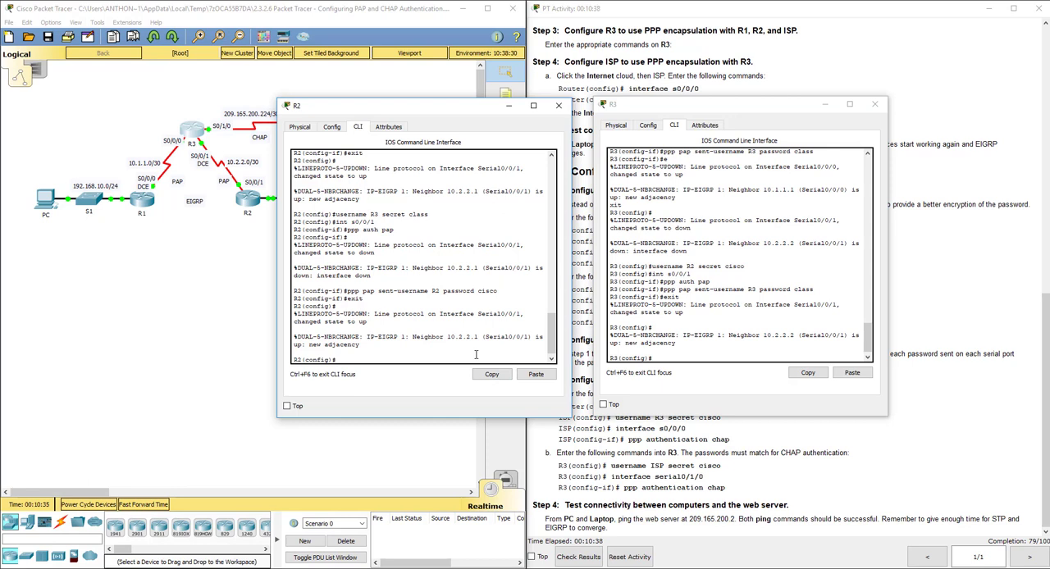
{"action": "left_click", "coordinate": [650, 267]}
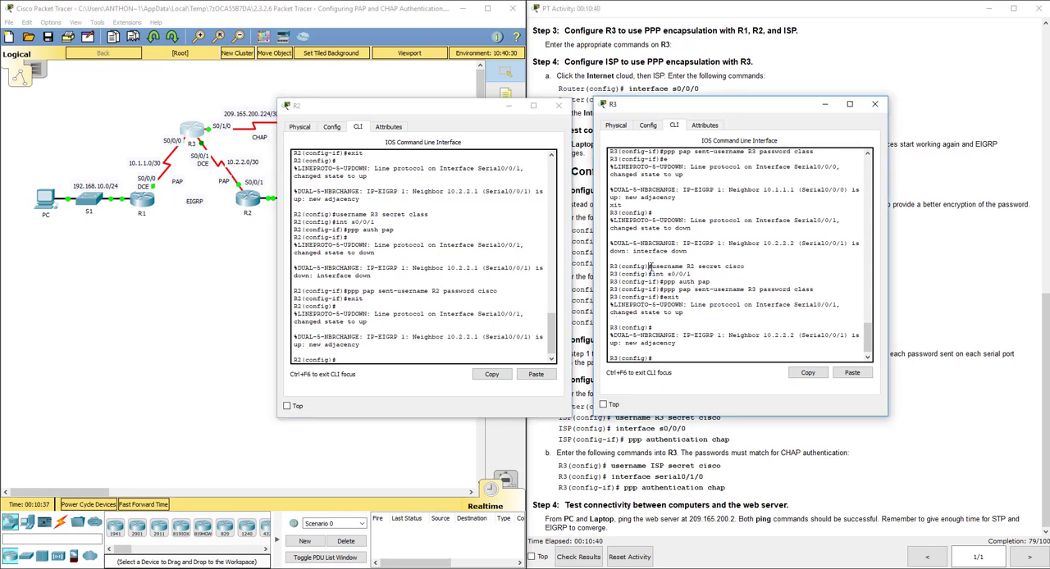
{"action": "left_click_drag", "start_coordinate": [650, 267], "coordinate": [745, 268]}
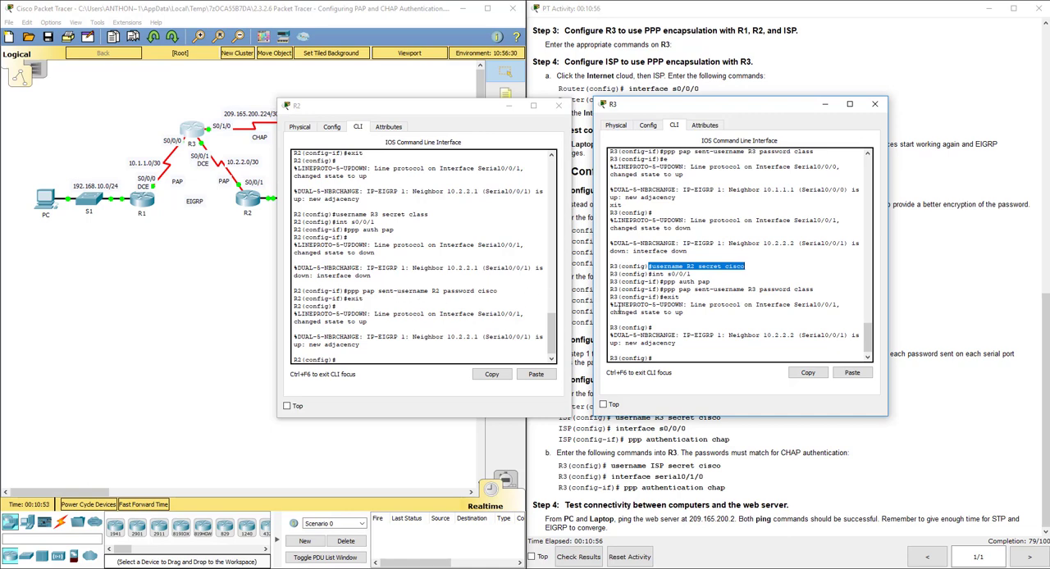
{"action": "left_click", "coordinate": [693, 452]}
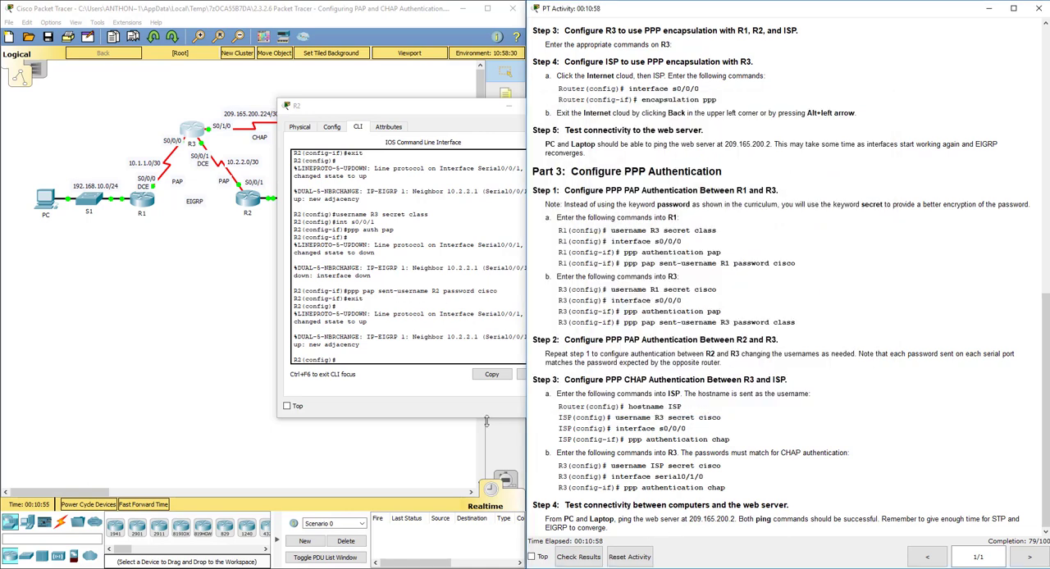
{"action": "left_click", "coordinate": [458, 443]}
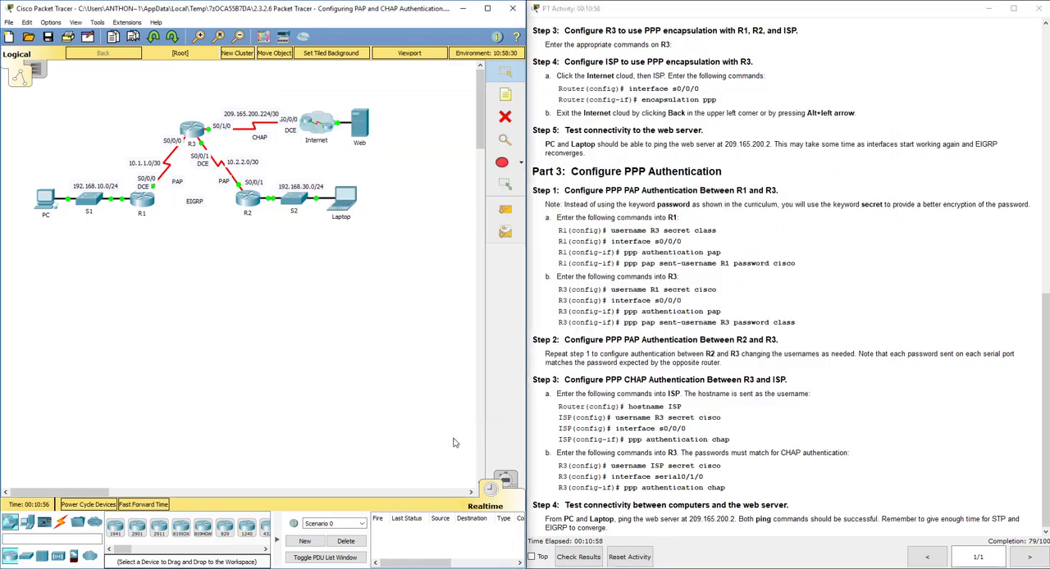
Create username ISP with its secret password on R3 for the CHAP link.
{"action": "left_click_drag", "start_coordinate": [630, 379], "coordinate": [648, 379]}
{"action": "left_click", "coordinate": [648, 380]}
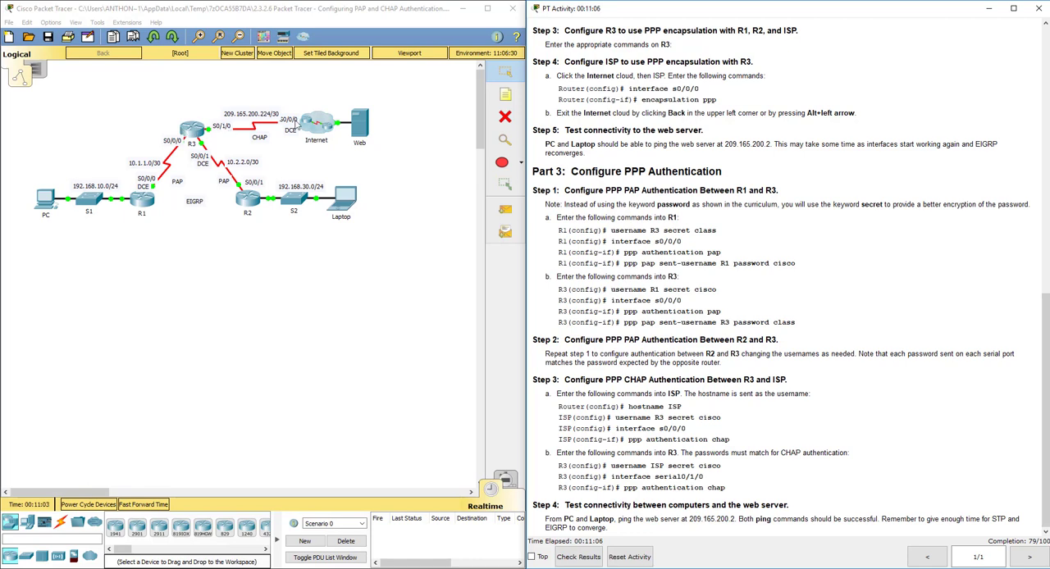
{"action": "left_click", "coordinate": [192, 128]}
{"action": "left_click_drag", "start_coordinate": [715, 110], "coordinate": [242, 85]}
{"action": "key", "text": "Return"}
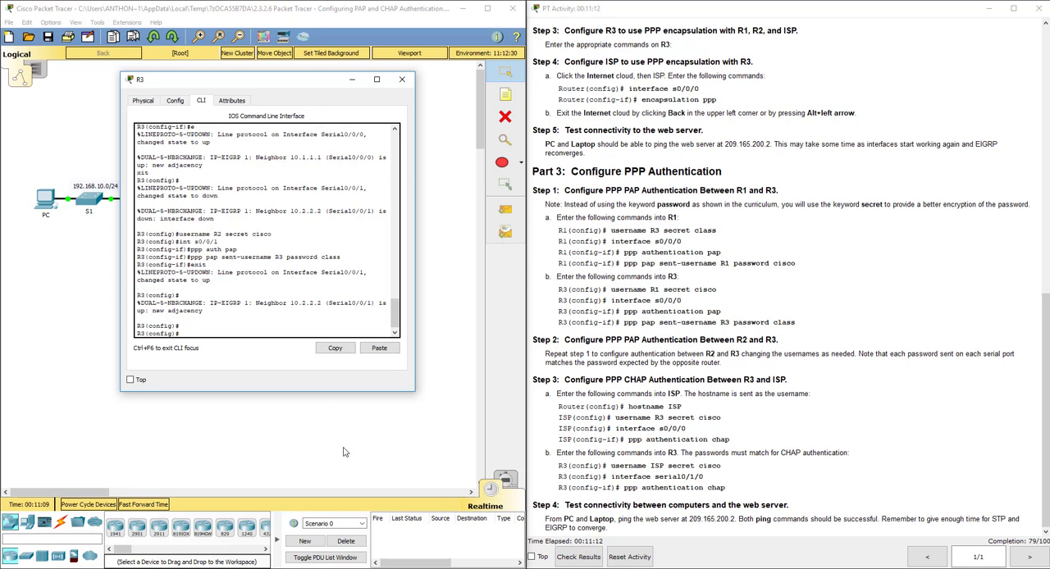
{"action": "type", "text": "username ISP secret cisco"}
{"action": "key", "text": "Return"}
Enable PPP CHAP authentication on R3's interface s0/1/0 and exit to global configuration mode.
{"action": "type", "text": "int s0/1/1"}
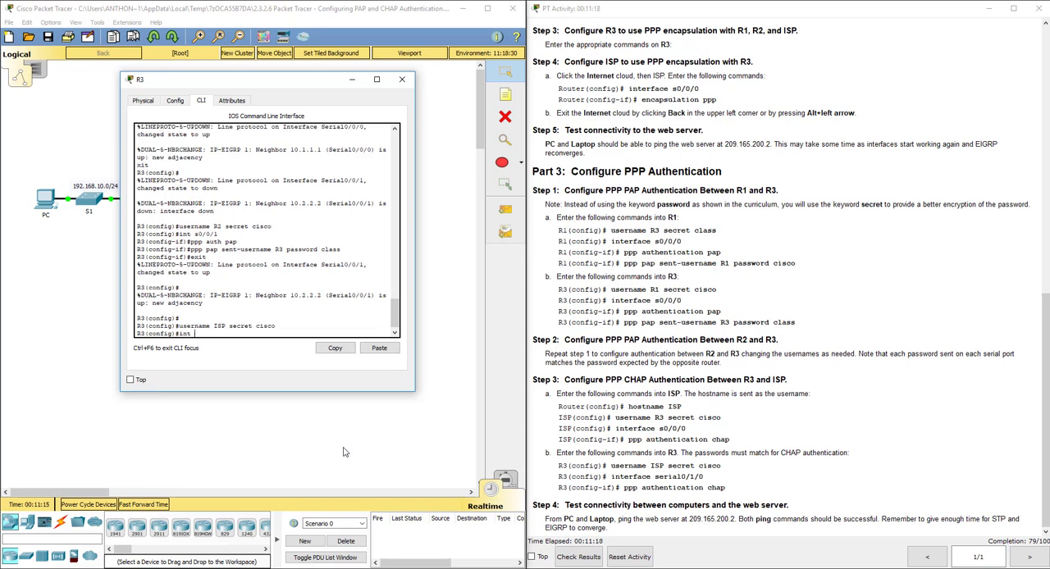
{"action": "key", "text": "BackSpace"}
{"action": "key", "text": "BackSpace"}
{"action": "key", "text": "BackSpace"}
{"action": "type", "text": "/0"}
{"action": "key", "text": "Return"}
{"action": "type", "text": "ppp a"}
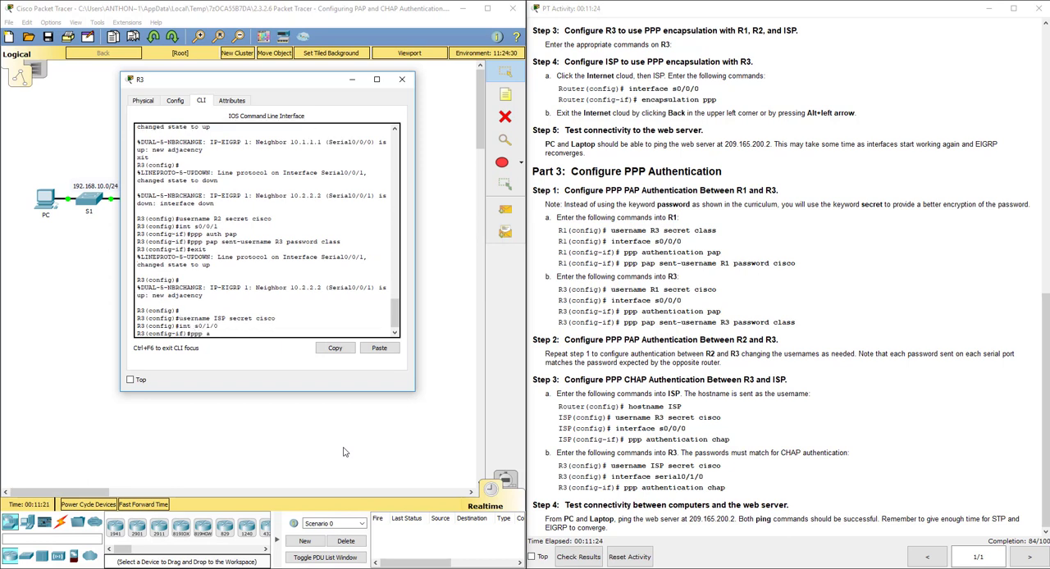
{"action": "type", "text": "uth chap"}
{"action": "key", "text": "Return"}
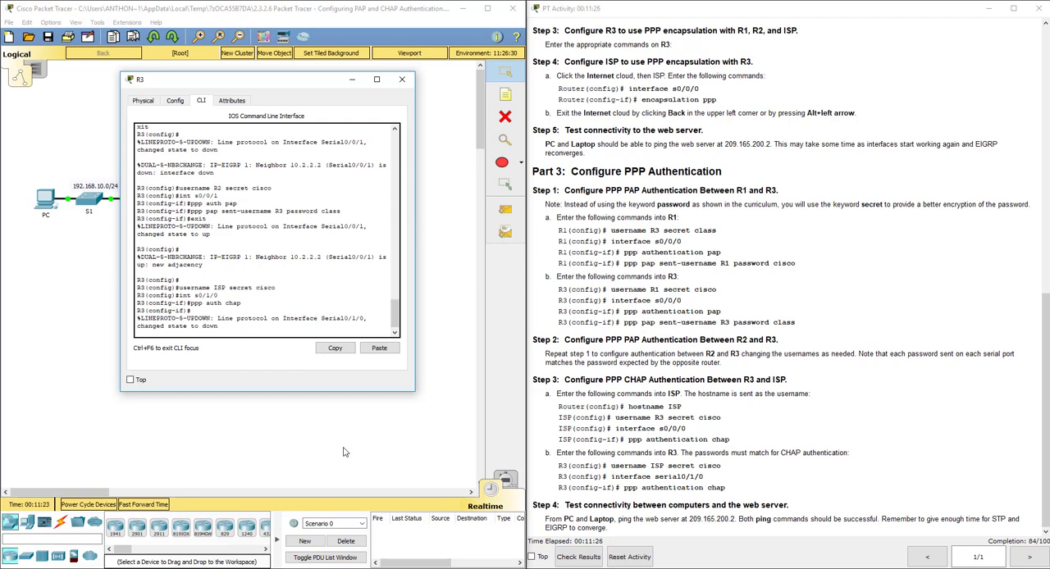
{"action": "type", "text": "exit"}
{"action": "key", "text": "Return"}
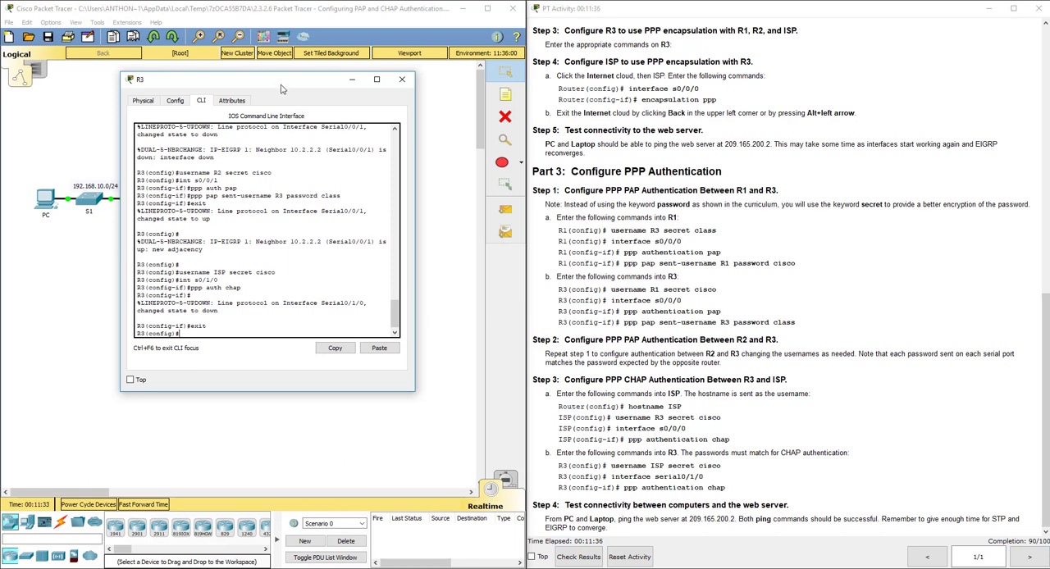
Open the ISP router's command line inside the Internet cloud and create username R3 with its secret password.
{"action": "left_click_drag", "start_coordinate": [280, 85], "coordinate": [822, 58]}
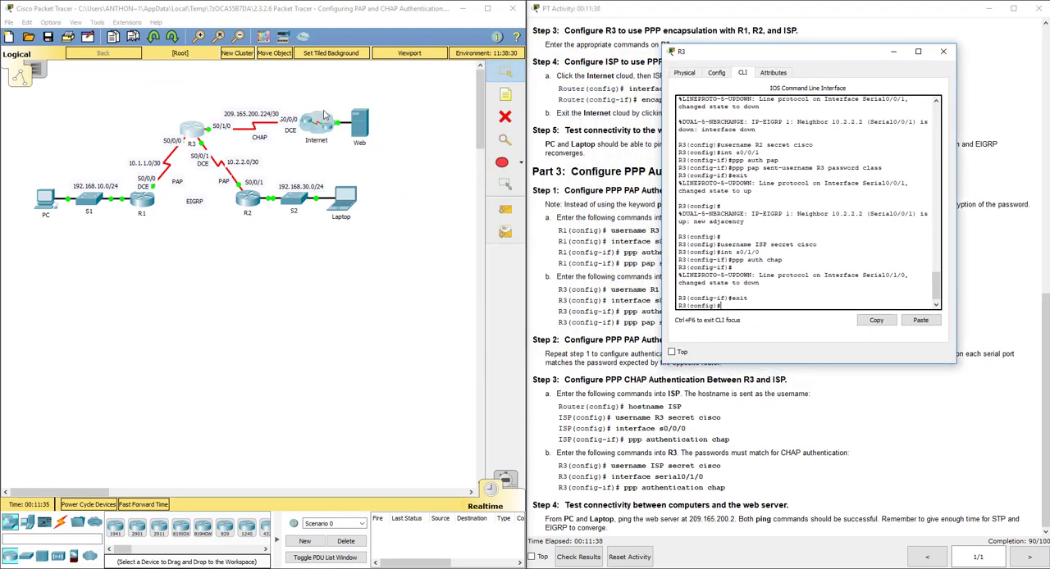
{"action": "left_click", "coordinate": [324, 117]}
{"action": "left_click", "coordinate": [312, 154]}
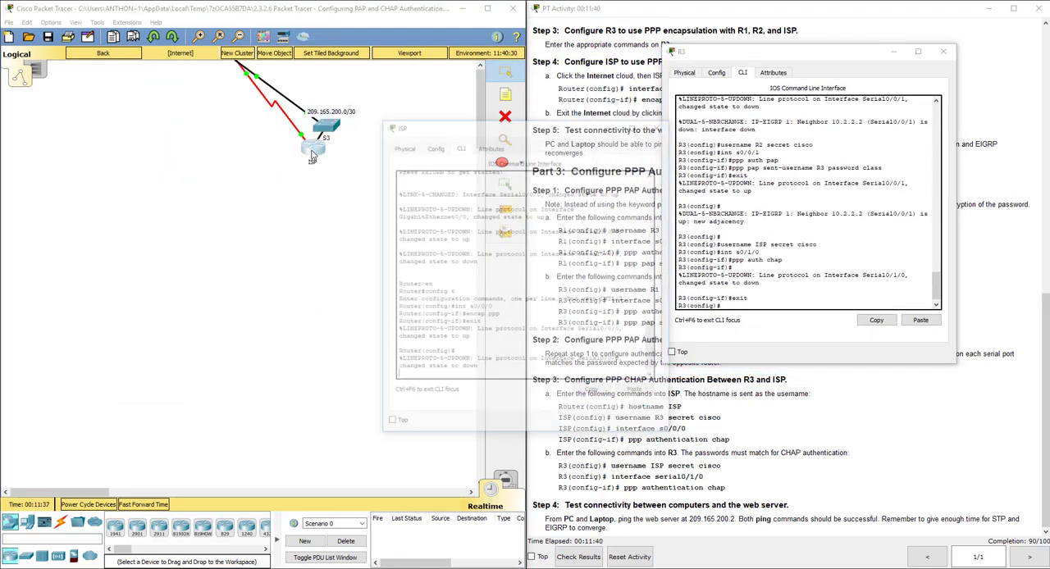
{"action": "left_click_drag", "start_coordinate": [488, 129], "coordinate": [234, 182]}
{"action": "left_click", "coordinate": [246, 430]}
{"action": "key", "text": "Return"}
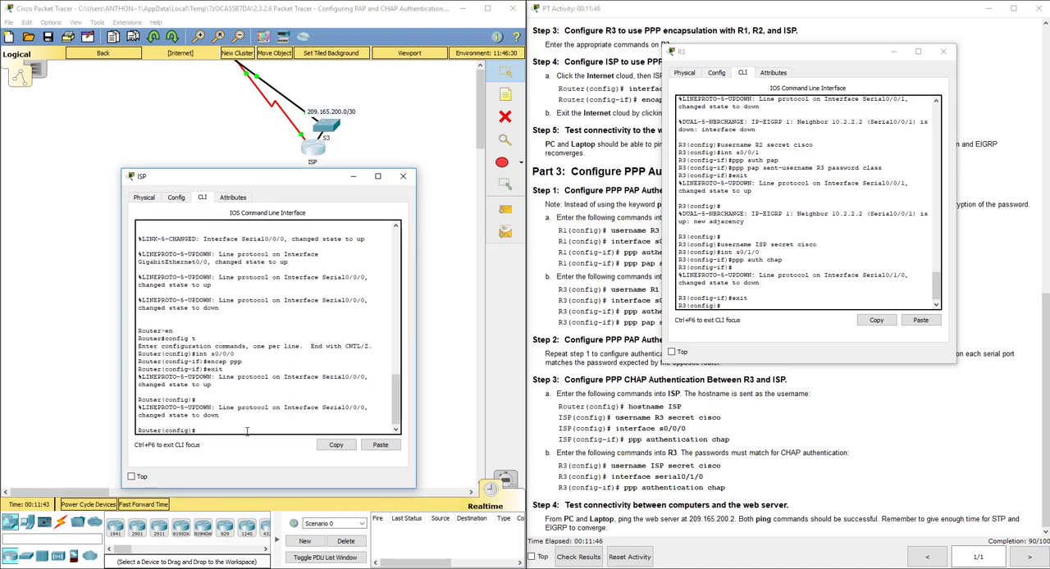
{"action": "type", "text": "username R3 secret cisco"}
{"action": "key", "text": "Return"}
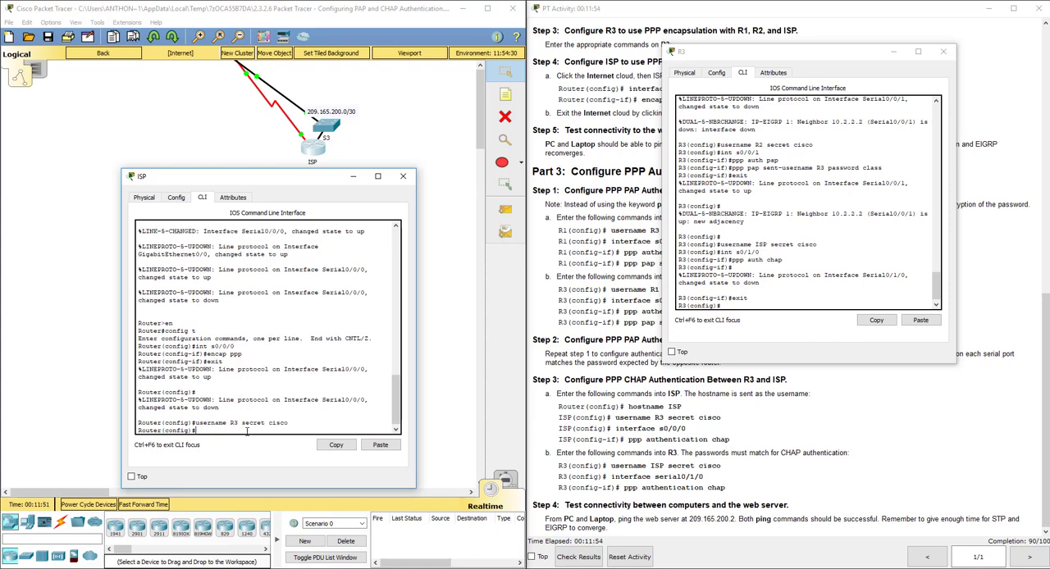
Enable PPP CHAP authentication on the ISP router's interface s0/0/0 and exit to global configuration mode.
{"action": "type", "text": "int s0/0/0"}
{"action": "key", "text": "Return"}
{"action": "type", "text": "ppp"}
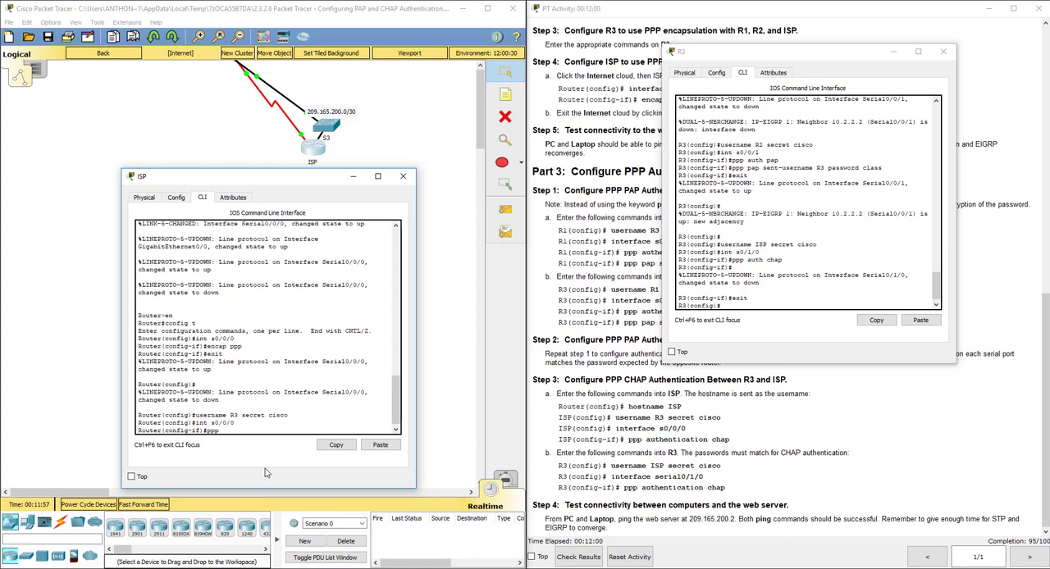
{"action": "type", "text": " auth chap"}
{"action": "key", "text": "Return"}
{"action": "type", "text": "exit"}
{"action": "key", "text": "Return"}
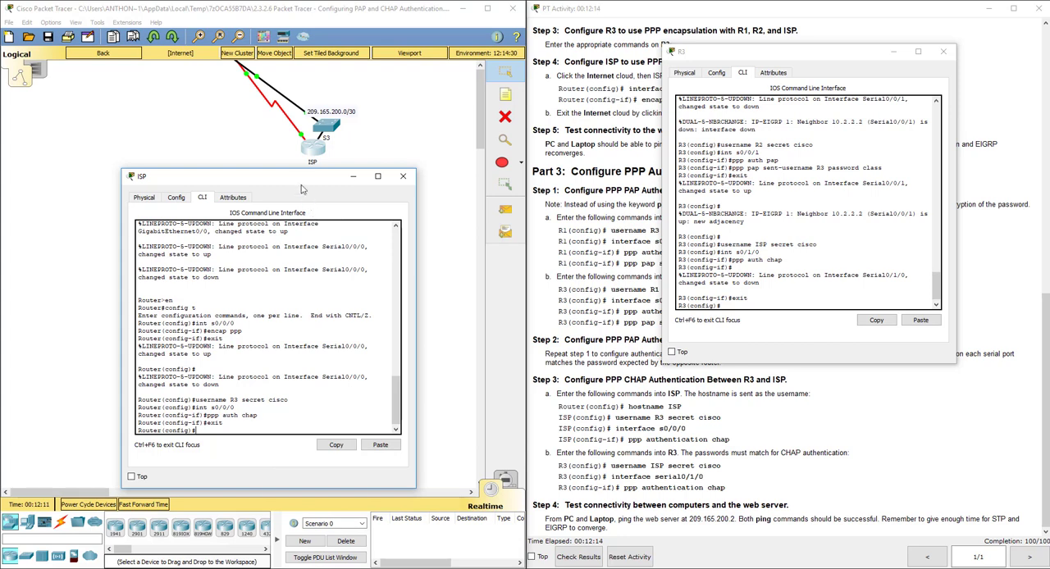
Place the ISP and R3 windows side by side to compare their CHAP commands, and fast-forward the simulation time.
{"action": "left_click_drag", "start_coordinate": [300, 182], "coordinate": [548, 137]}
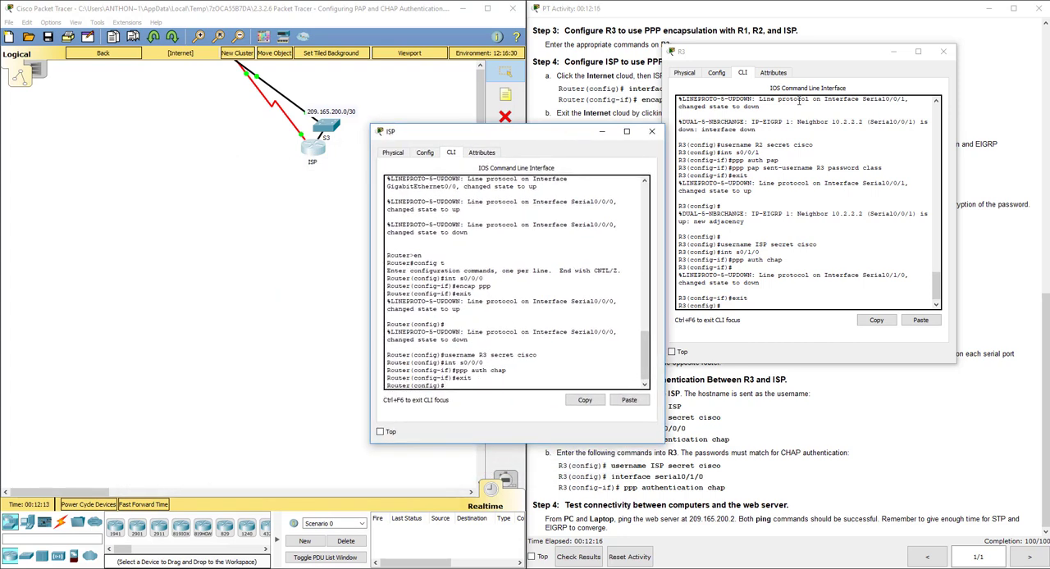
{"action": "left_click_drag", "start_coordinate": [807, 51], "coordinate": [866, 26]}
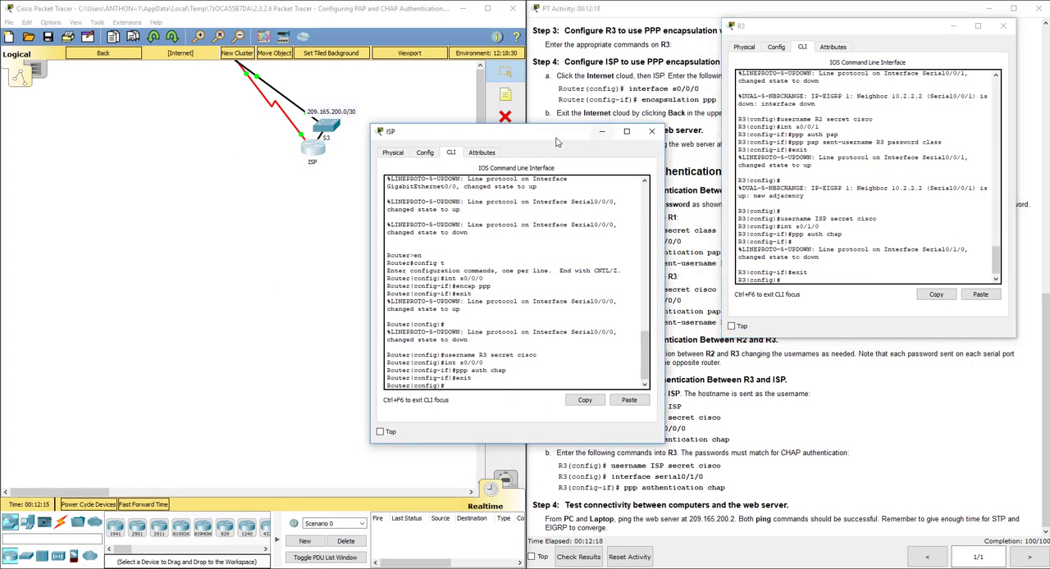
{"action": "left_click_drag", "start_coordinate": [556, 138], "coordinate": [624, 130]}
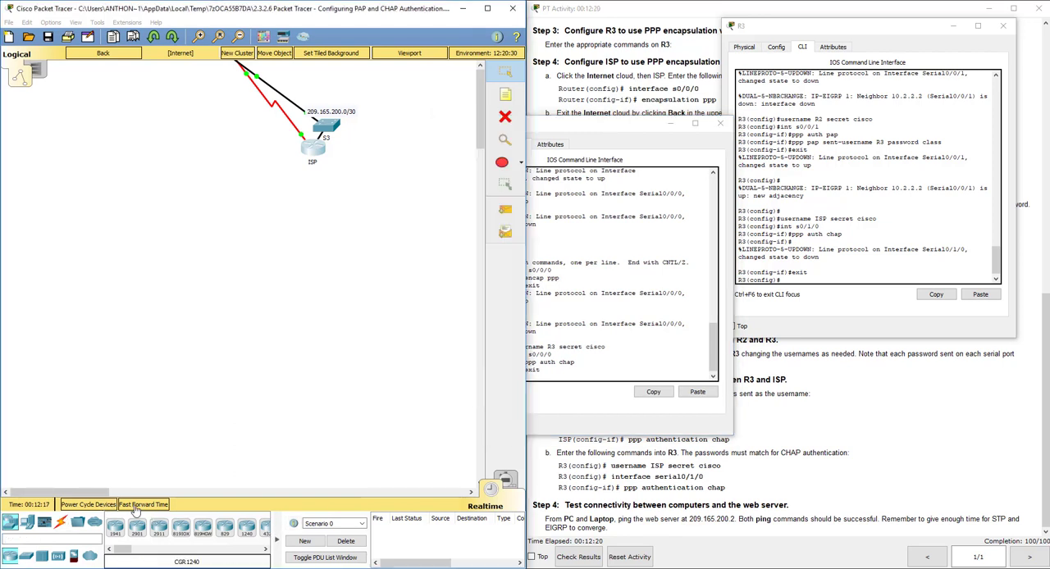
{"action": "left_click", "coordinate": [137, 508]}
{"action": "left_click", "coordinate": [146, 510]}
{"action": "left_click", "coordinate": [146, 510]}
{"action": "left_click", "coordinate": [576, 379]}
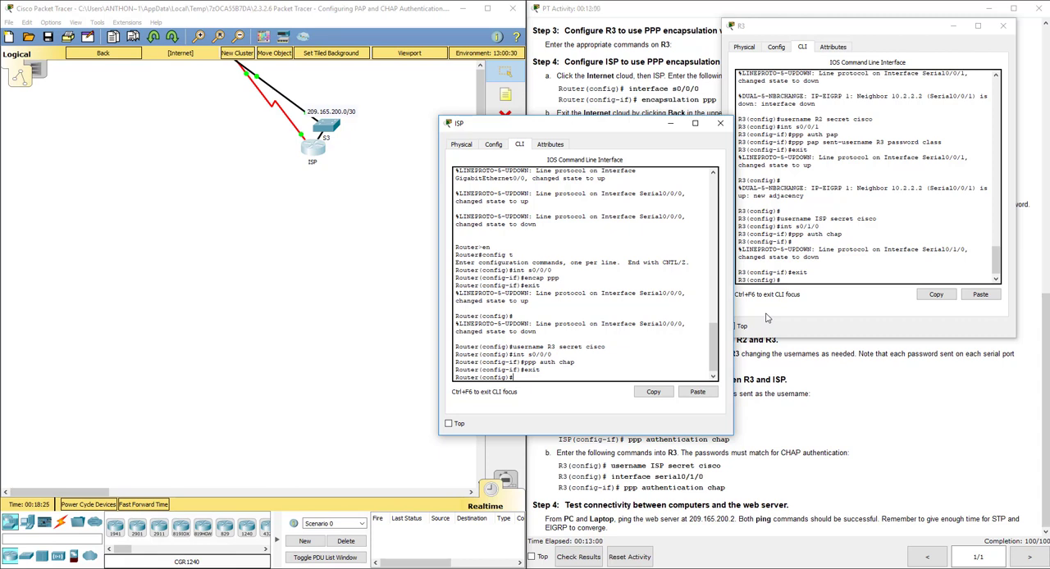
Close the ISP and R3 windows, return to the root topology, and show the beginning of the activity instructions.
{"action": "left_click", "coordinate": [720, 123]}
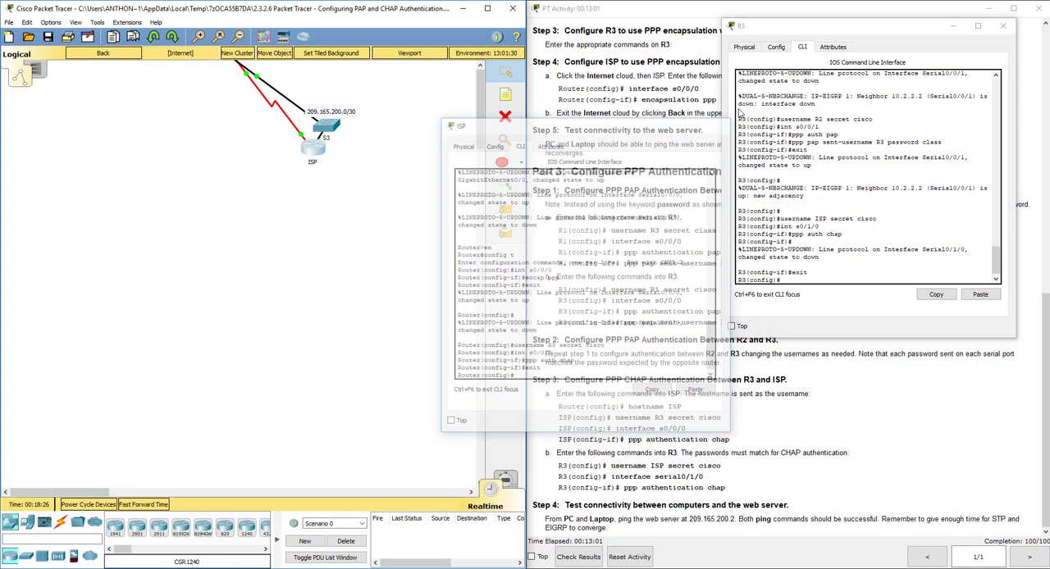
{"action": "left_click", "coordinate": [1002, 26]}
{"action": "scroll", "coordinate": [744, 297], "scroll_direction": "up", "scroll_amount": 10}
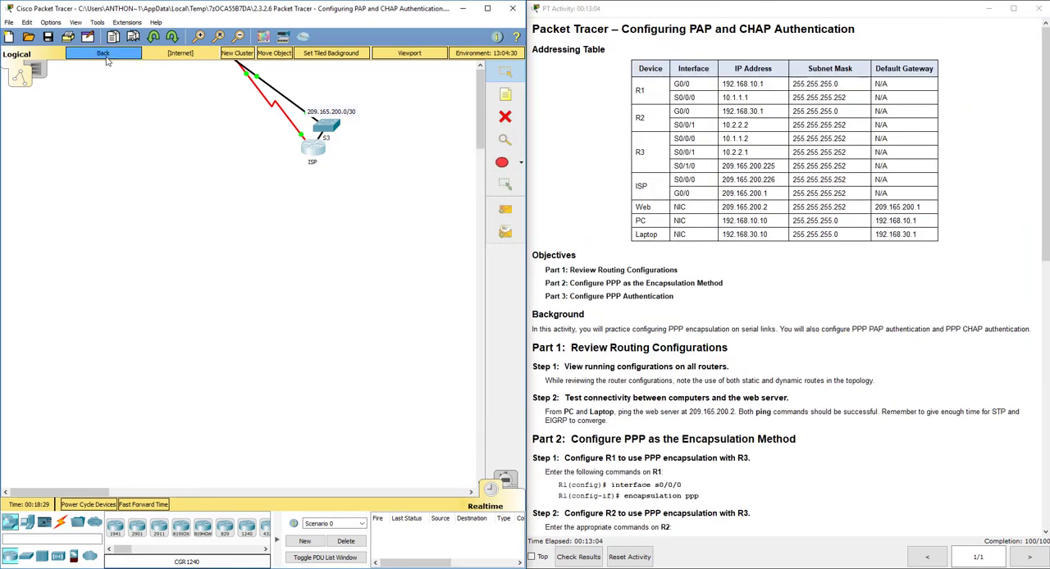
{"action": "left_click", "coordinate": [106, 58]}
{"action": "left_click", "coordinate": [785, 280]}
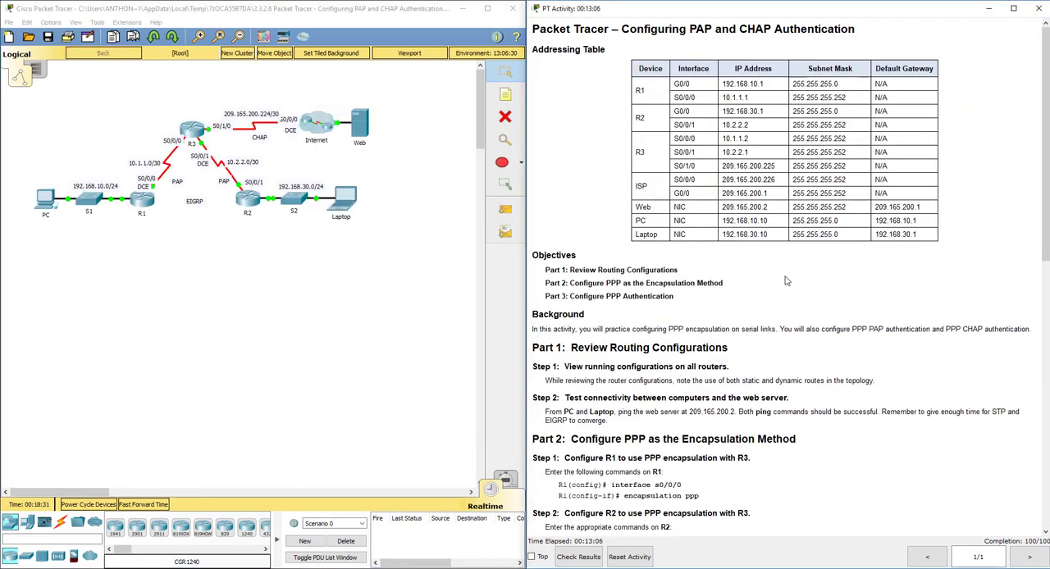